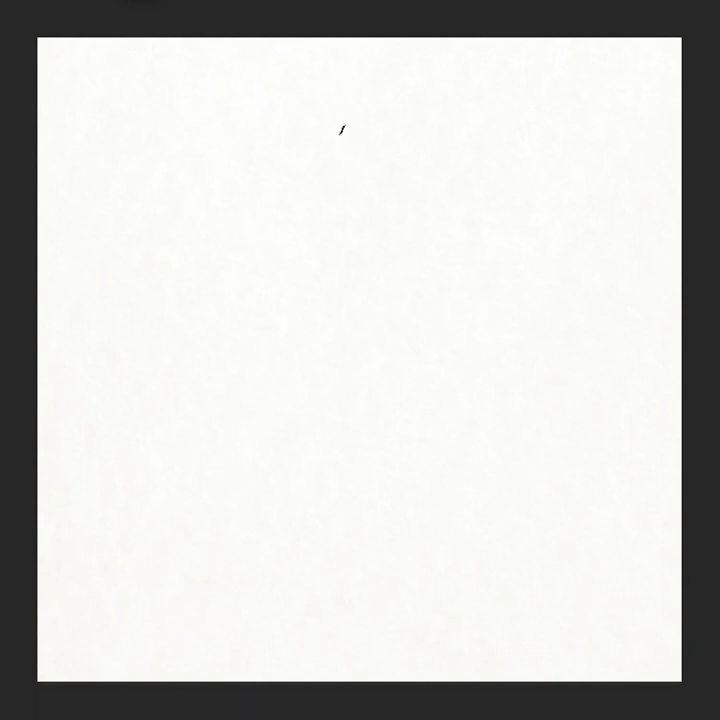
- Ink both eyebrows and both eyes with tapered black brush strokes
mouse_move(277, 110)
mouse_down()
mouse_move(252, 132)
mouse_move(294, 133)
mouse_up()
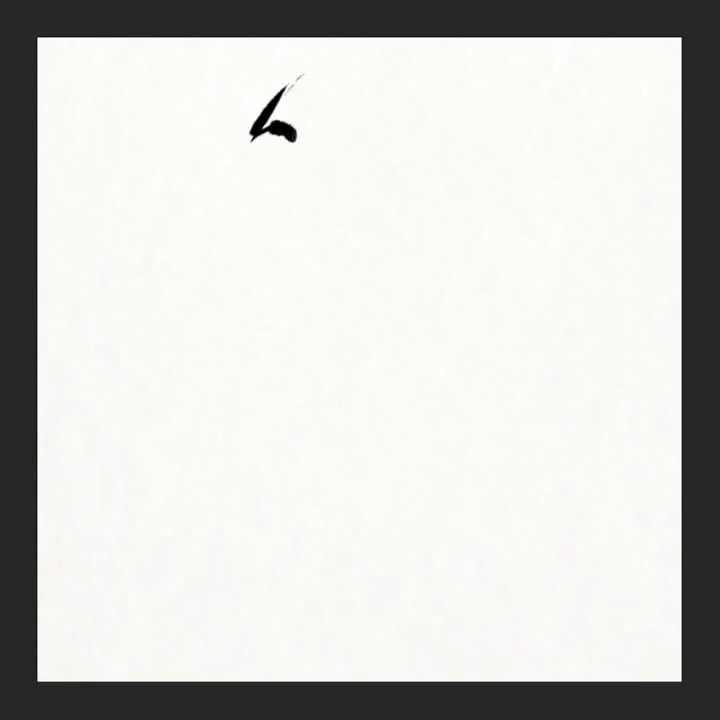
mouse_move(349, 150)
mouse_down()
mouse_move(366, 140)
mouse_move(394, 153)
mouse_up()
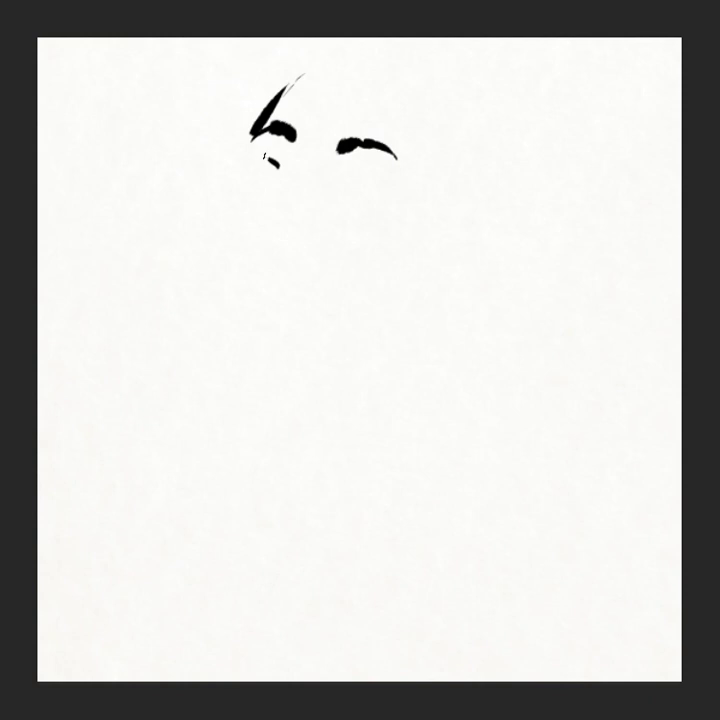
mouse_move(243, 158)
mouse_down()
mouse_move(264, 152)
mouse_move(243, 153)
mouse_up()
drag(241, 171, 264, 167)
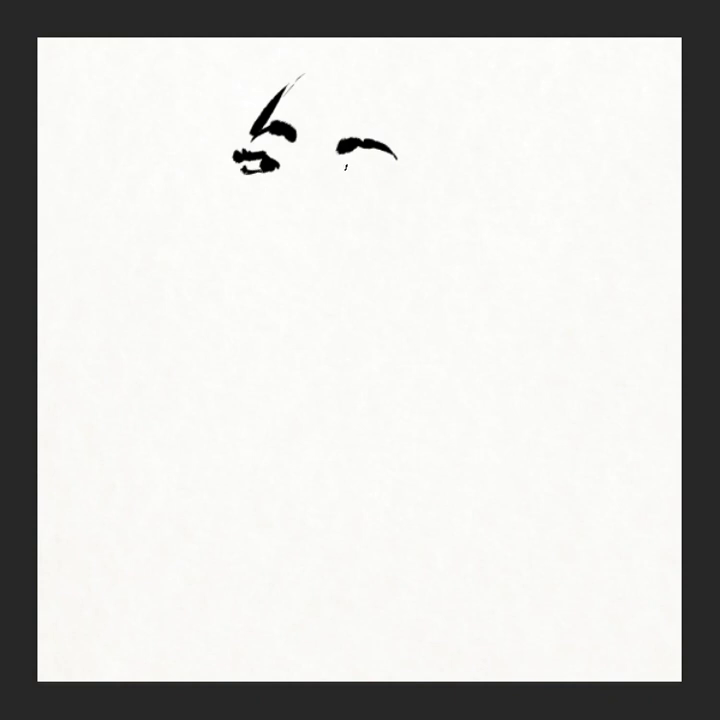
mouse_move(340, 171)
mouse_down()
mouse_move(357, 166)
mouse_move(381, 184)
mouse_move(360, 183)
mouse_up()
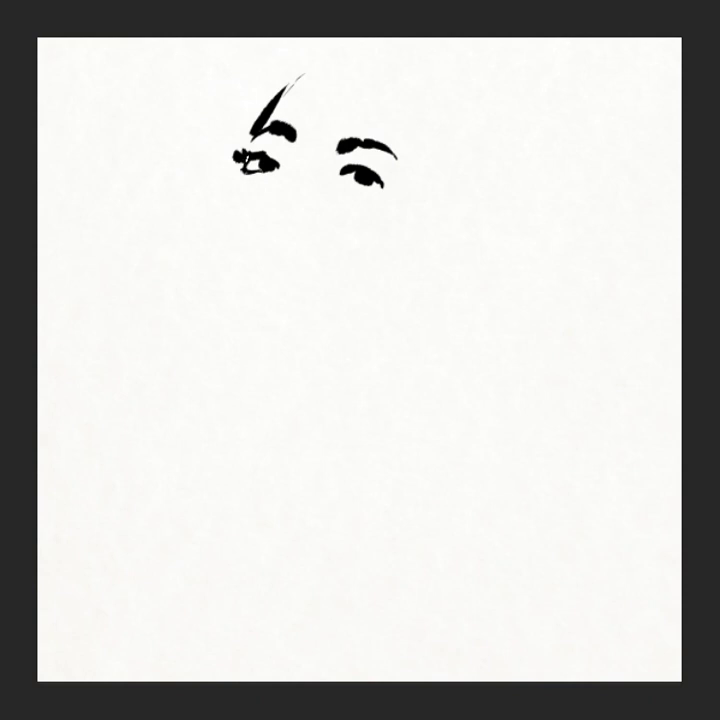
drag(251, 132, 243, 154)
drag(292, 148, 283, 170)
- Add cheek lines under the left eye, a hair line, the lips and a mark between the eyes
drag(273, 182, 273, 203)
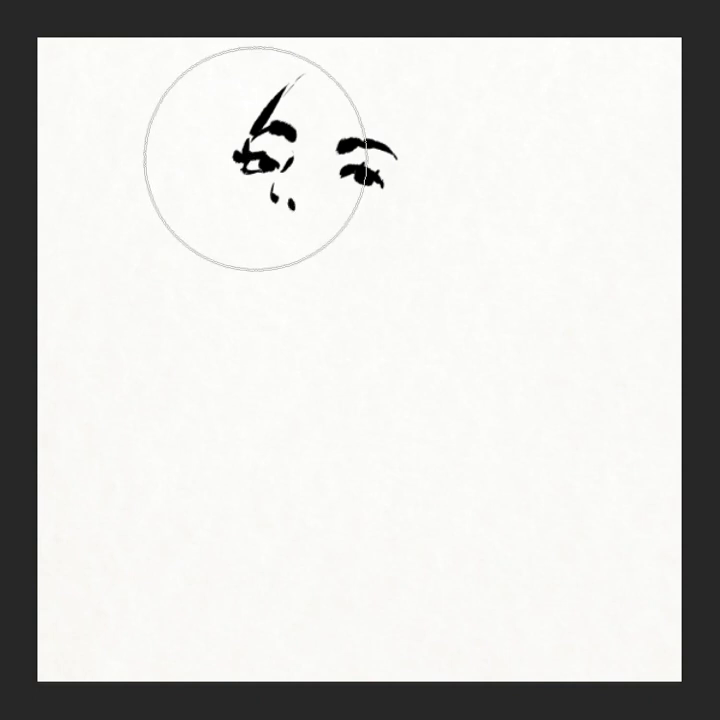
mouse_move(242, 169)
mouse_down()
mouse_move(256, 170)
mouse_move(227, 195)
mouse_move(229, 229)
mouse_move(231, 222)
mouse_up()
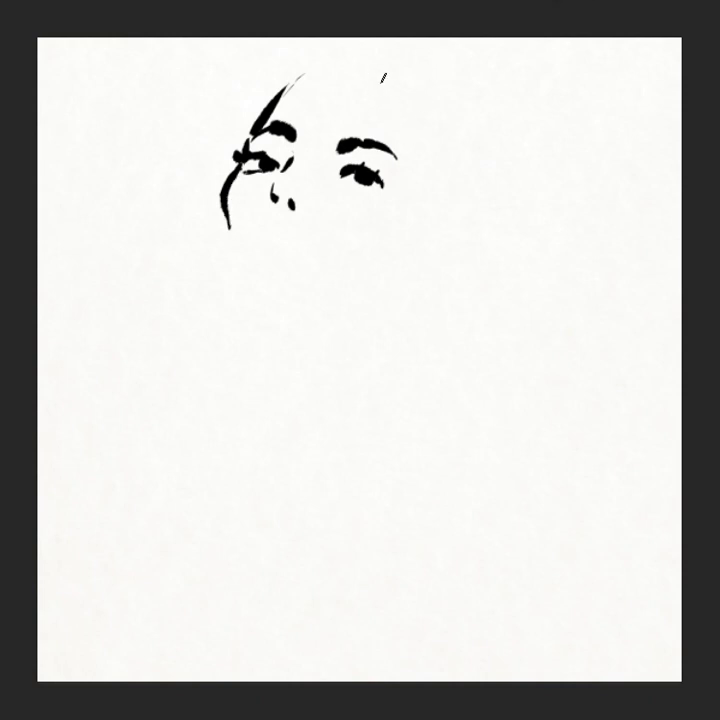
drag(384, 88, 389, 176)
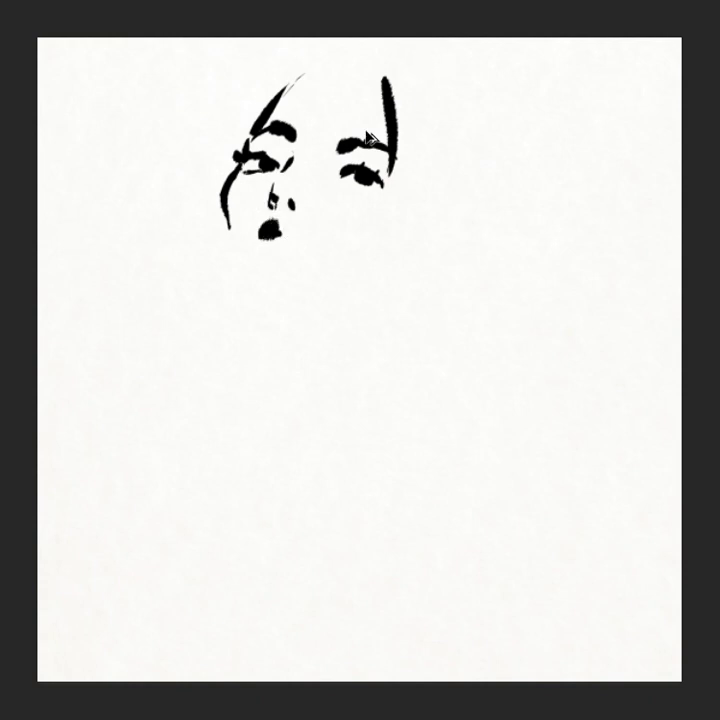
drag(253, 238, 278, 226)
drag(262, 236, 302, 257)
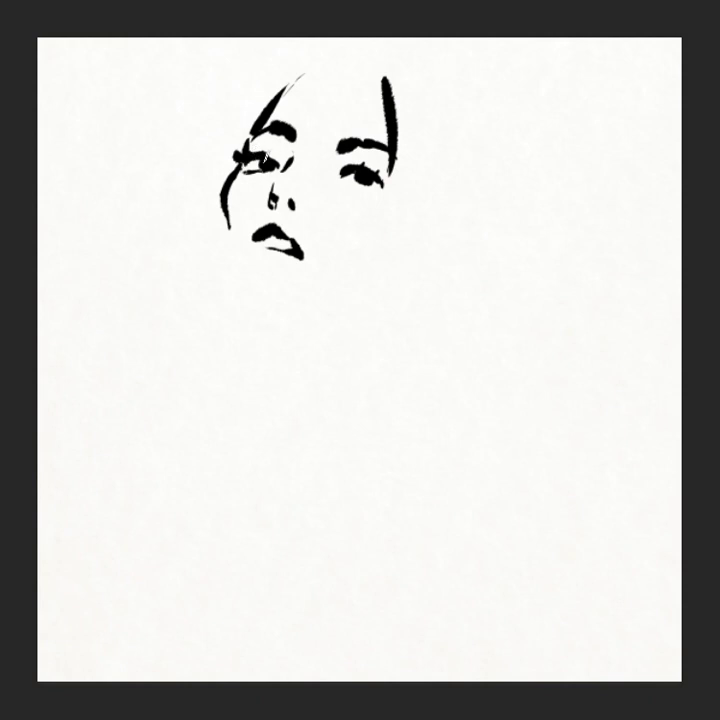
drag(313, 131, 315, 141)
- Lasso the right eye and brow, nudge them left and down, then deselect
key(l)
drag(433, 190, 395, 258)
drag(405, 178, 398, 170)
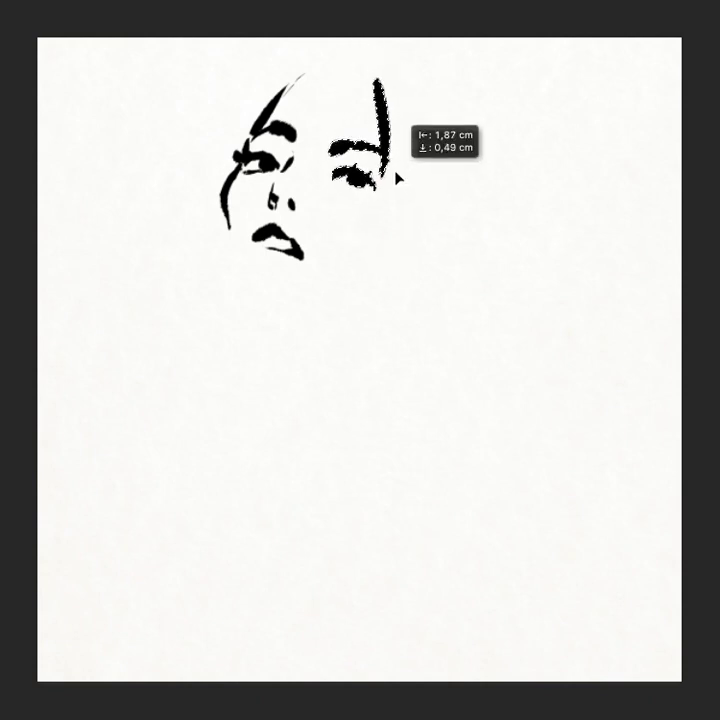
key(ctrl+d)
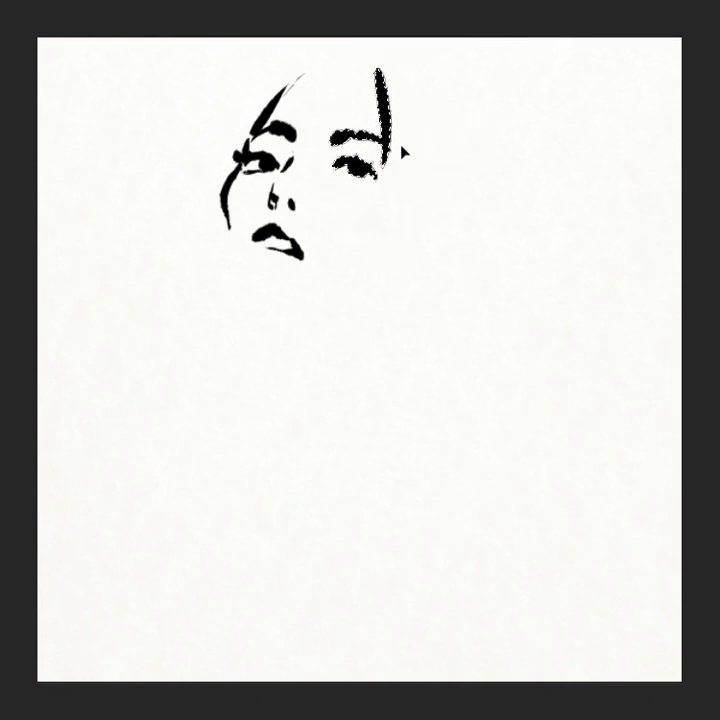
key(Down)
key(Down)
key(Down)
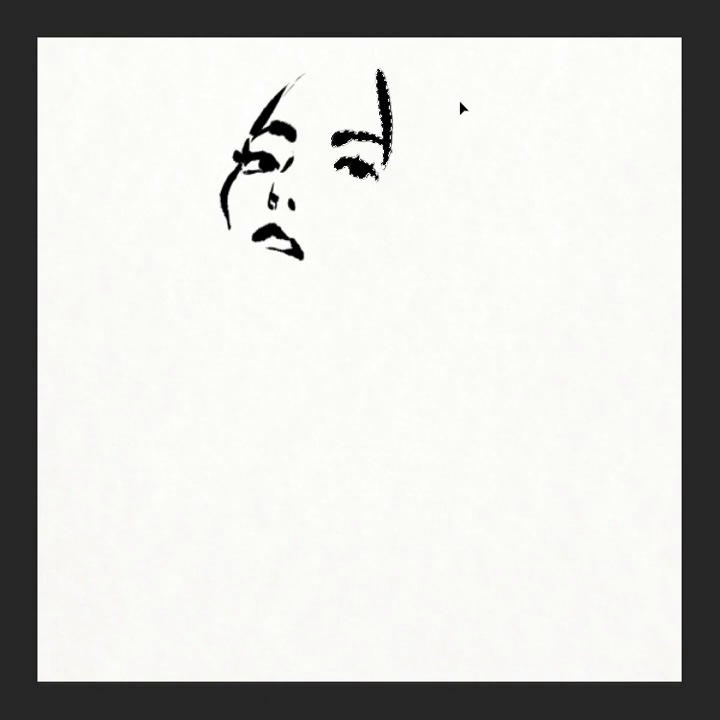
key(Left)
key(Left)
key(Down)
key(Down)
key(Left)
key(Left)
key(Down)
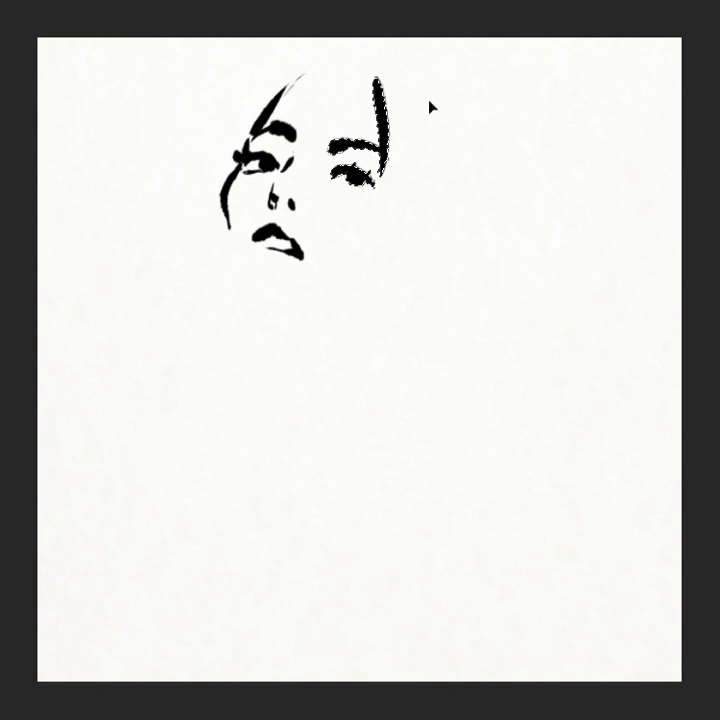
key(ctrl+d)
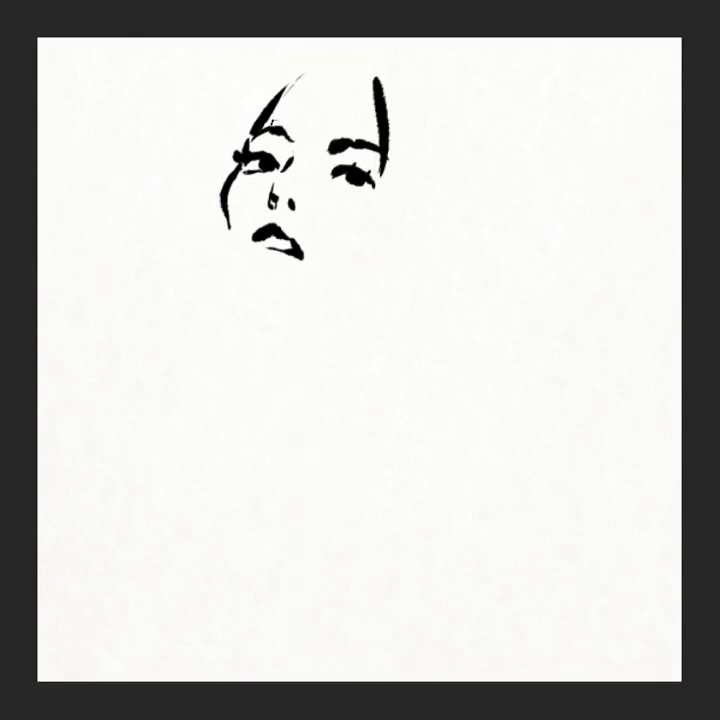
- Touch up the nose bridge, brow and lip, then block in hair, undoing the right-side strokes
drag(273, 120, 289, 136)
drag(328, 141, 340, 138)
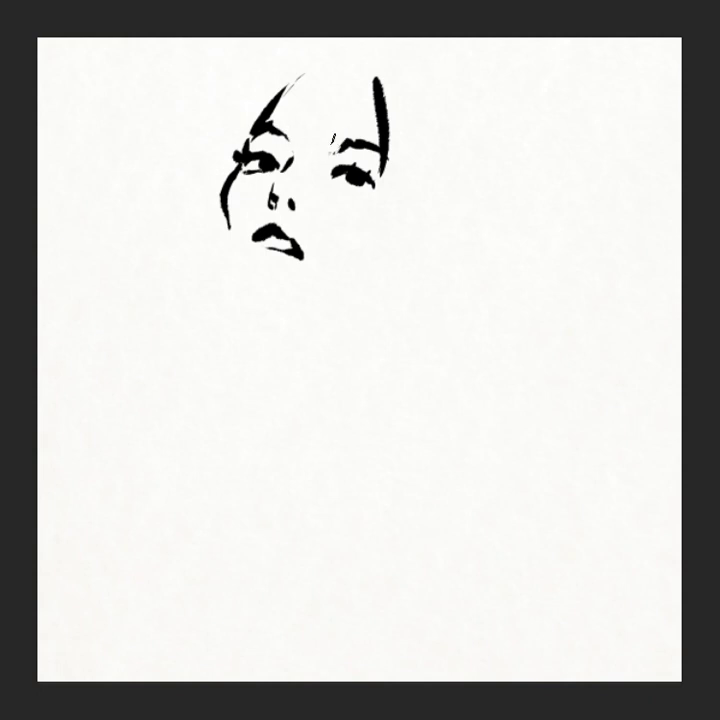
mouse_move(271, 219)
mouse_down()
mouse_move(272, 230)
mouse_move(234, 285)
mouse_move(255, 303)
mouse_up()
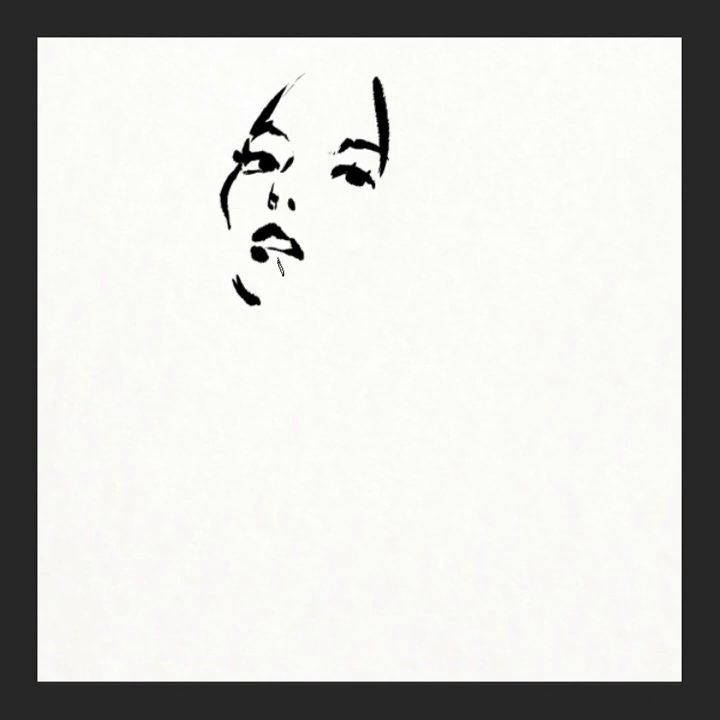
mouse_move(262, 82)
mouse_down()
mouse_move(228, 95)
mouse_move(214, 175)
mouse_move(212, 140)
mouse_move(228, 108)
mouse_up()
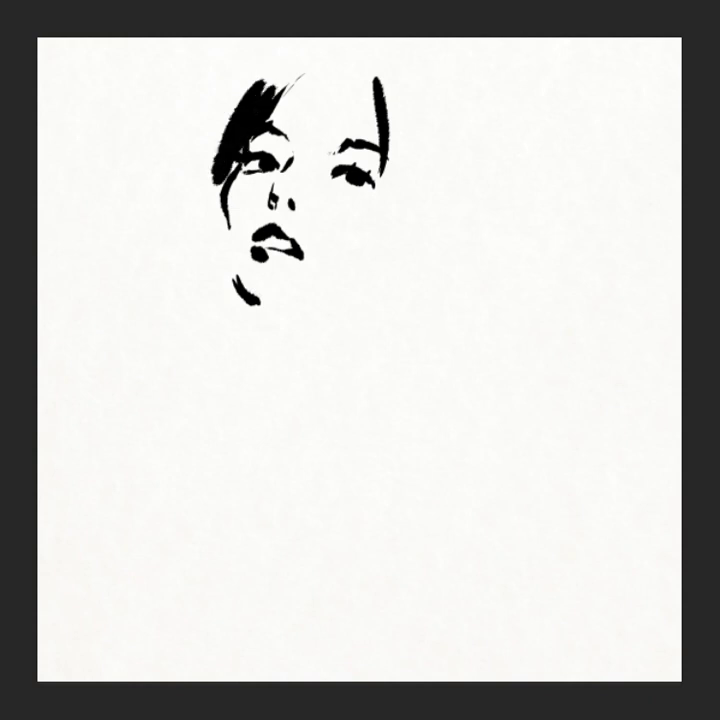
mouse_move(314, 70)
mouse_down()
mouse_move(268, 110)
mouse_move(275, 105)
mouse_move(250, 115)
mouse_move(288, 135)
mouse_up()
mouse_move(348, 68)
mouse_down()
mouse_move(312, 128)
mouse_move(328, 130)
mouse_up()
drag(366, 88, 348, 140)
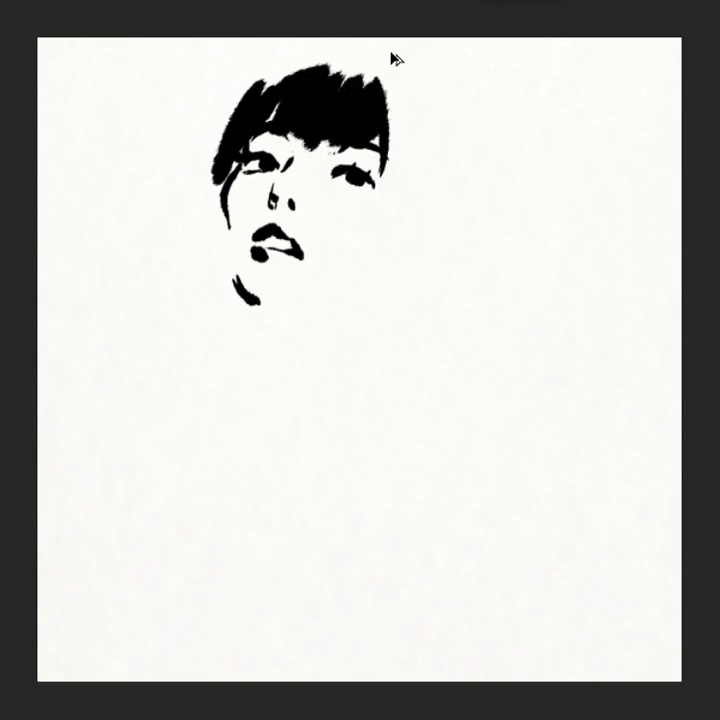
key(ctrl+z)
key(ctrl+z)
key(ctrl+z)
- Redraw the fringe across the forehead and add a diagonal stroke over the right cheek
drag(280, 76, 248, 122)
mouse_move(315, 60)
mouse_down()
mouse_move(270, 115)
mouse_move(290, 125)
mouse_up()
mouse_move(340, 68)
mouse_down()
mouse_move(318, 128)
mouse_move(345, 135)
mouse_up()
drag(372, 82, 356, 130)
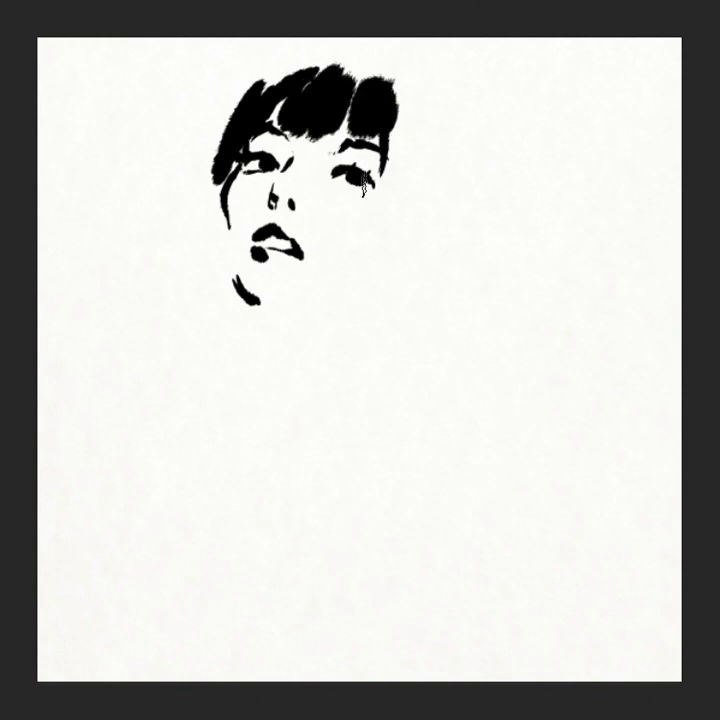
mouse_move(399, 169)
mouse_down()
mouse_move(317, 249)
mouse_move(302, 286)
mouse_up()
- Extend the long left hair strand downward and draw the shoulder curve below the chin
drag(227, 172, 178, 292)
drag(215, 195, 172, 290)
drag(178, 240, 135, 330)
mouse_move(165, 280)
mouse_down()
mouse_move(137, 395)
mouse_move(135, 440)
mouse_move(115, 350)
mouse_move(130, 378)
mouse_up()
mouse_move(296, 354)
mouse_down()
mouse_move(243, 430)
mouse_move(263, 540)
mouse_up()
drag(253, 445, 293, 625)
- Ink the raised hand as a dark mass and add a choker band under the chin
mouse_move(295, 358)
mouse_down()
mouse_move(370, 358)
mouse_move(386, 372)
mouse_move(435, 272)
mouse_up()
mouse_move(355, 350)
mouse_down()
mouse_move(432, 280)
mouse_move(425, 285)
mouse_up()
mouse_move(390, 252)
mouse_down()
mouse_move(310, 315)
mouse_move(375, 265)
mouse_up()
mouse_move(280, 335)
mouse_down()
mouse_move(360, 270)
mouse_move(325, 265)
mouse_up()
mouse_move(238, 283)
mouse_down()
mouse_move(262, 300)
mouse_move(275, 290)
mouse_move(305, 288)
mouse_up()
drag(265, 322, 243, 355)
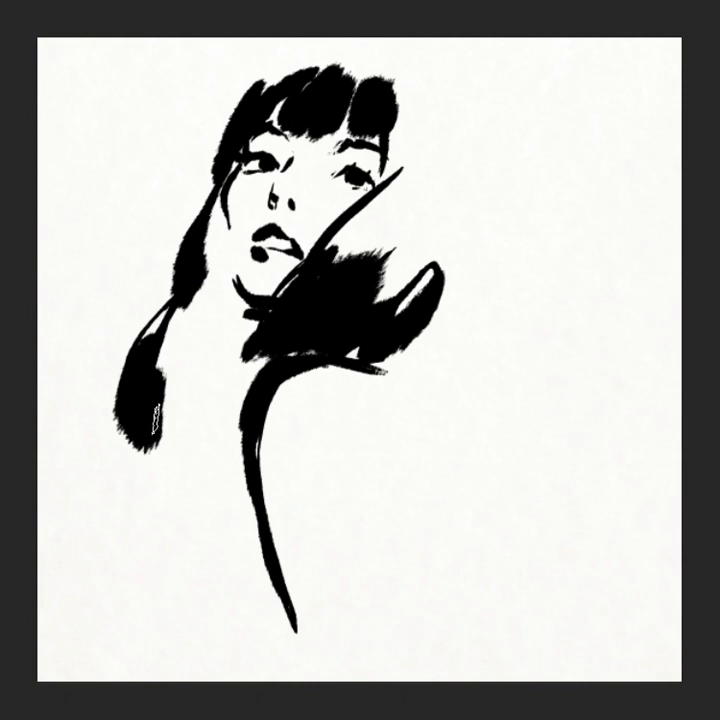
- Extend long hair strands down the left side of the face and neck
mouse_move(150, 390)
mouse_down()
mouse_move(175, 440)
mouse_move(171, 503)
mouse_move(201, 546)
mouse_move(233, 482)
mouse_move(241, 482)
mouse_move(225, 400)
mouse_up()
drag(190, 298, 166, 420)
drag(175, 318, 156, 418)
drag(190, 265, 150, 418)
drag(198, 205, 186, 298)
drag(210, 170, 192, 268)
mouse_move(200, 215)
mouse_down()
mouse_move(172, 330)
mouse_move(160, 338)
mouse_up()
drag(178, 272, 150, 335)
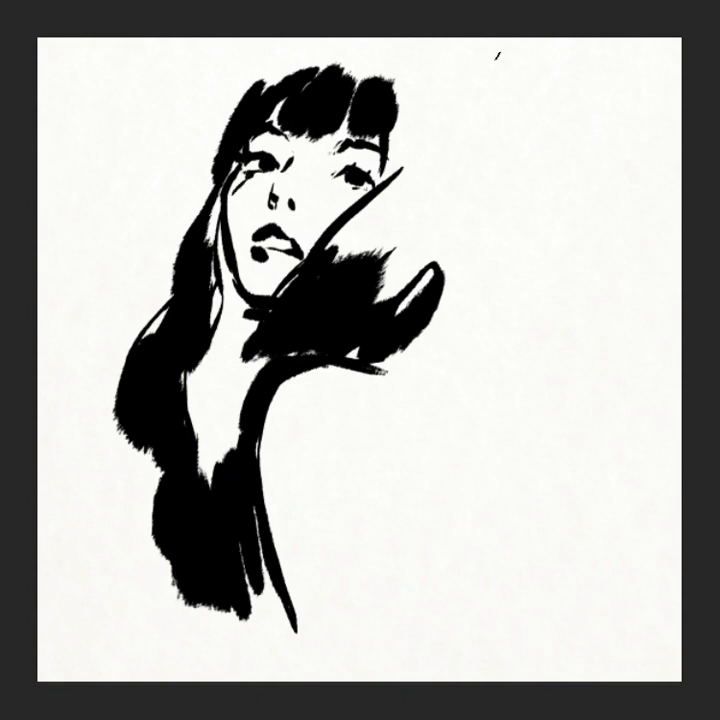
- Touch up the left eye and fill the neck and shoulder shadow solid black
drag(245, 178, 233, 200)
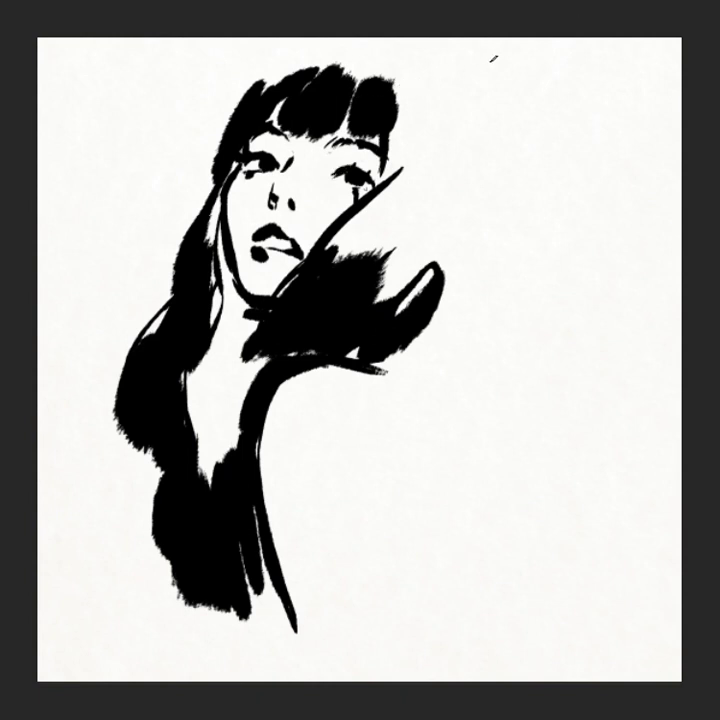
drag(218, 315, 248, 382)
drag(192, 348, 293, 290)
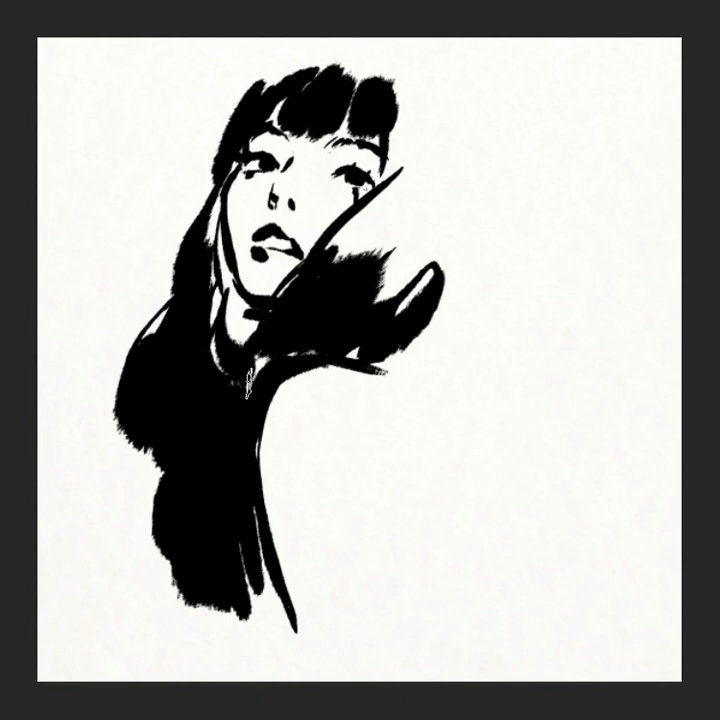
mouse_move(240, 295)
mouse_down()
mouse_move(230, 340)
mouse_move(252, 325)
mouse_up()
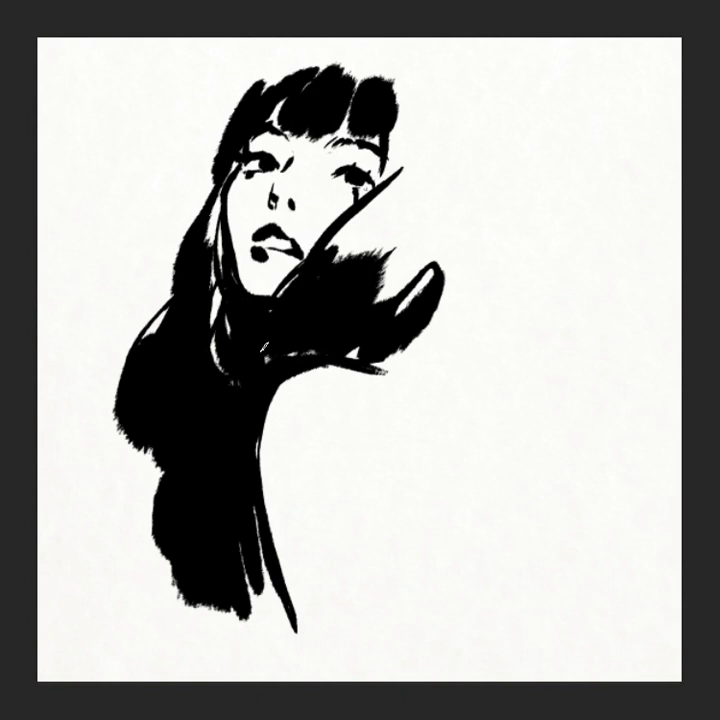
- Thicken the right and top-left hair, and add small tapered marks on the shoulder and nose
drag(410, 188, 420, 140)
mouse_move(390, 220)
mouse_down()
mouse_move(415, 105)
mouse_move(430, 80)
mouse_up()
drag(255, 75, 320, 40)
drag(262, 72, 315, 40)
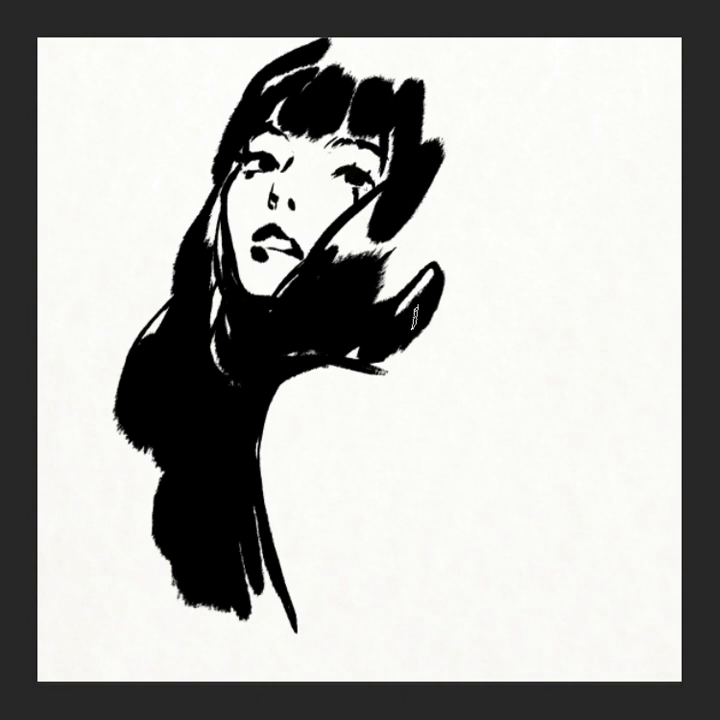
drag(413, 505, 402, 592)
drag(398, 545, 403, 590)
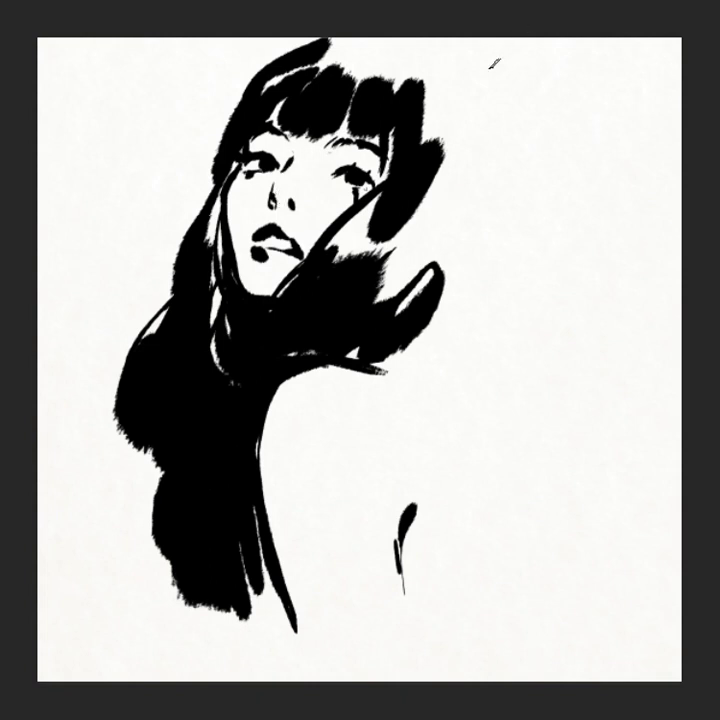
drag(287, 156, 283, 170)
- Paint a separate lock right of the head and merge it into the hair and hand
drag(484, 96, 472, 226)
drag(511, 193, 495, 61)
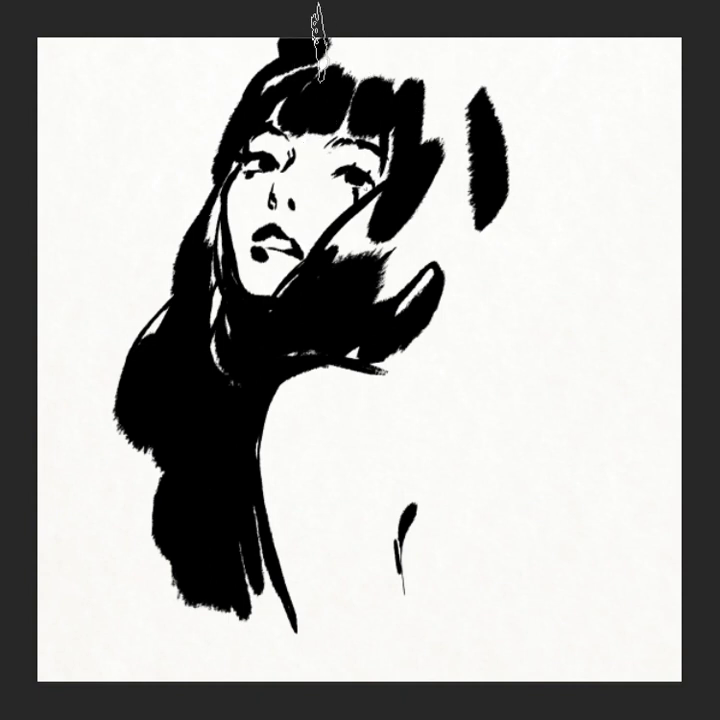
drag(318, 42, 421, 64)
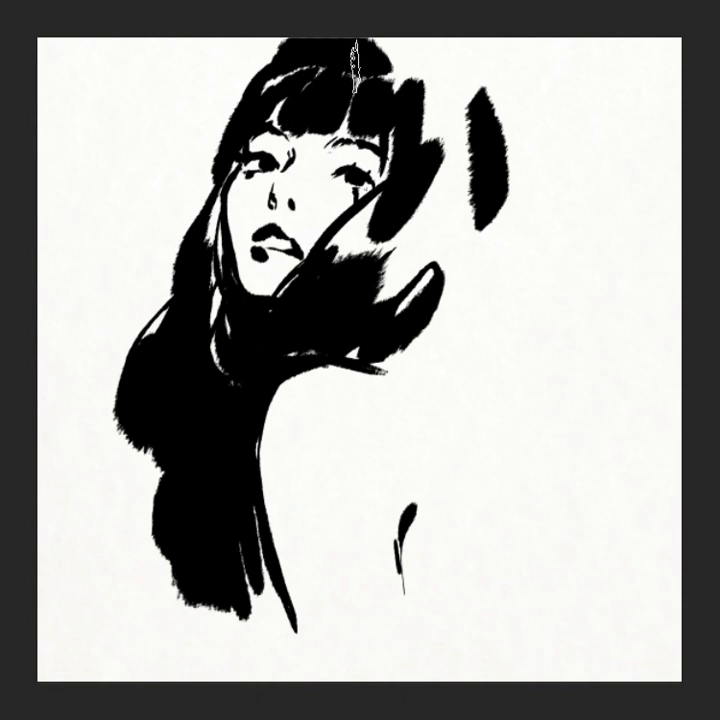
drag(355, 60, 455, 120)
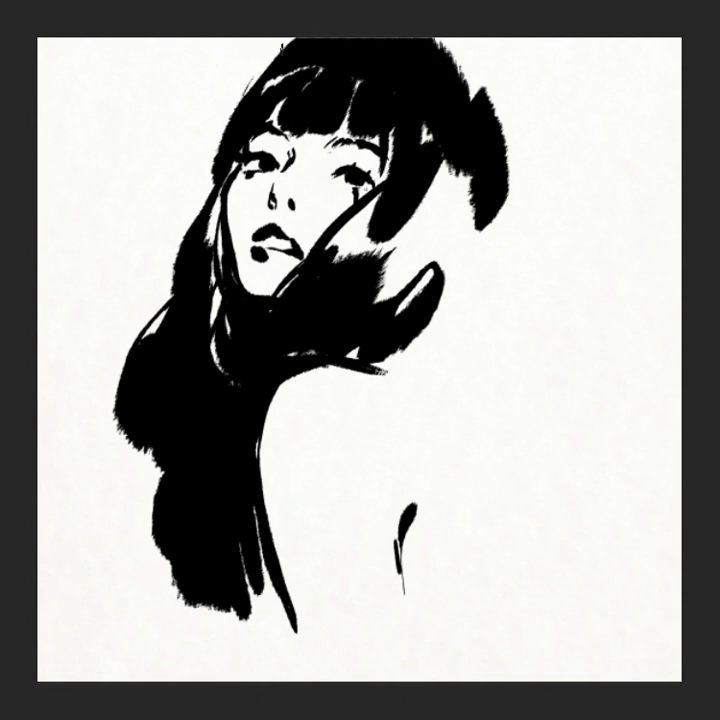
drag(243, 100, 222, 150)
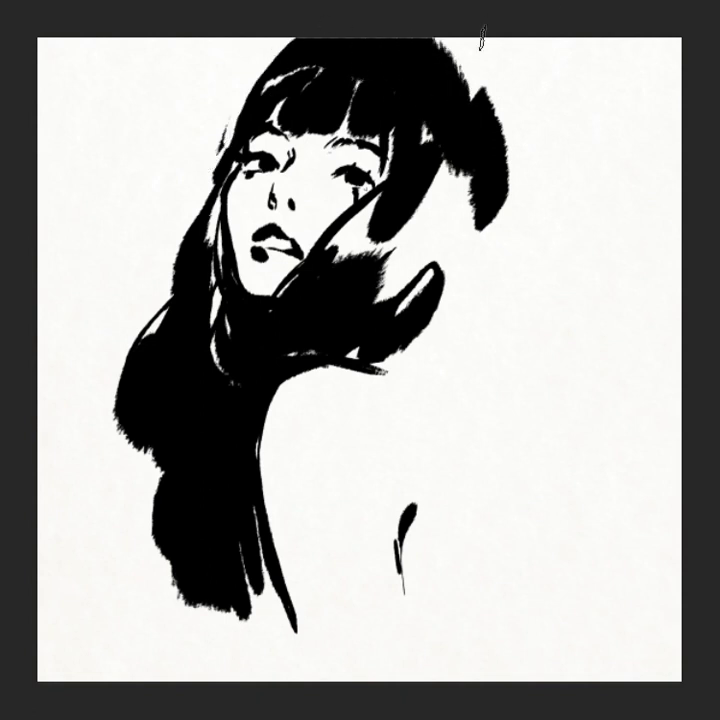
mouse_move(462, 55)
mouse_down()
mouse_move(485, 140)
mouse_move(482, 50)
mouse_up()
drag(500, 104, 490, 92)
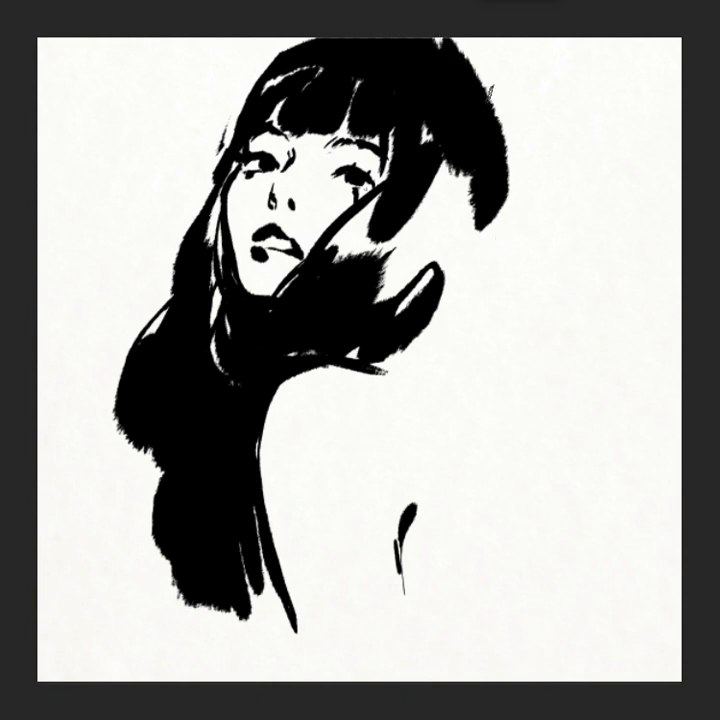
mouse_move(458, 201)
mouse_down()
mouse_move(474, 233)
mouse_move(477, 209)
mouse_move(455, 378)
mouse_move(491, 528)
mouse_move(484, 465)
mouse_move(512, 580)
mouse_move(510, 632)
mouse_up()
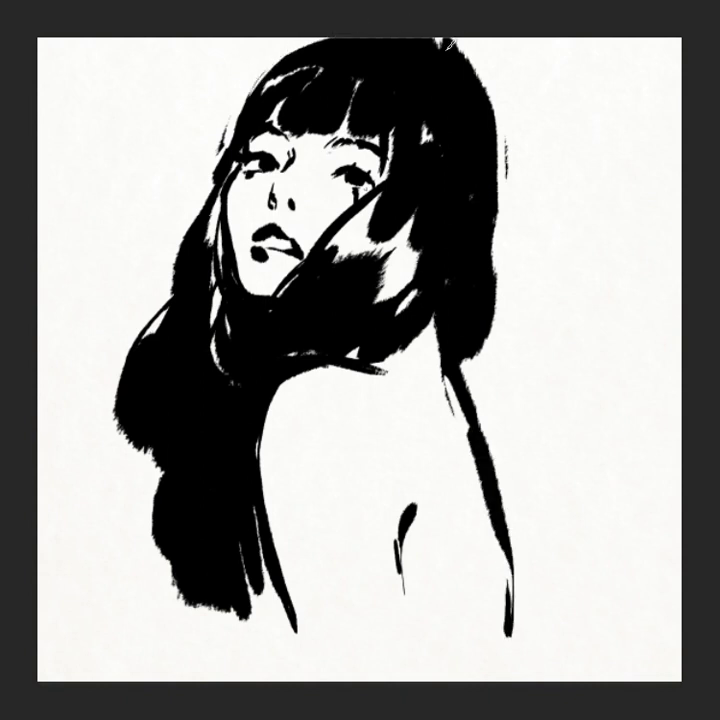
- Add white hair highlights, a stroke under the right eye, and rough strands beside the shoulder
mouse_move(290, 70)
mouse_down()
mouse_move(355, 80)
mouse_move(322, 76)
mouse_up()
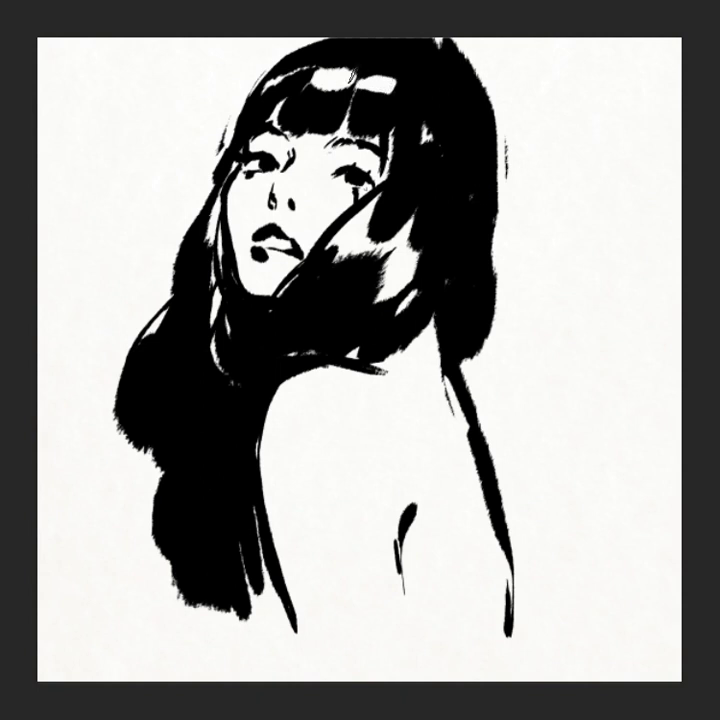
drag(430, 103, 420, 144)
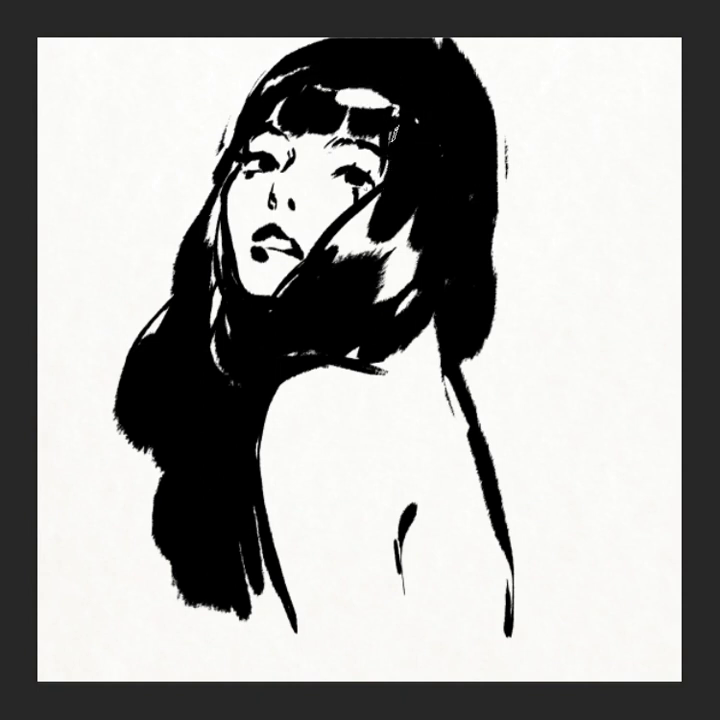
drag(362, 186, 350, 208)
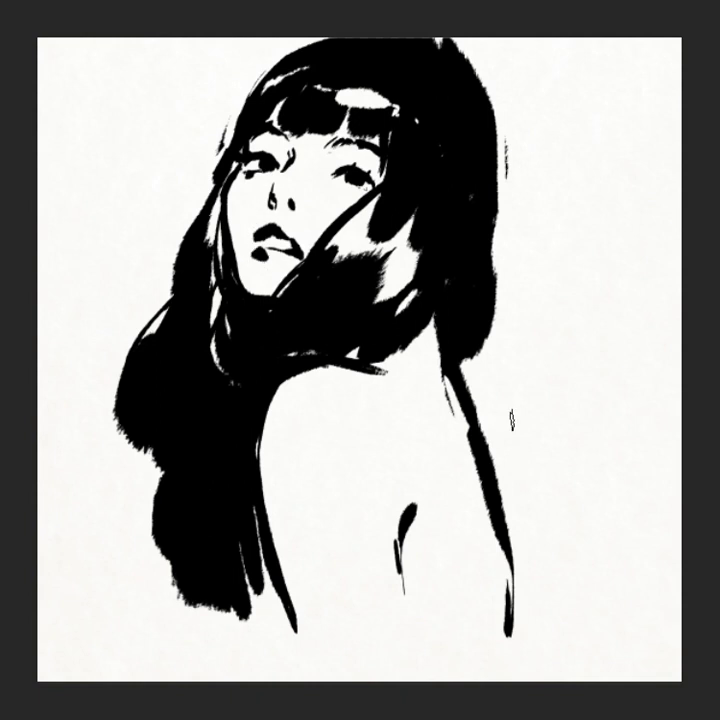
drag(478, 345, 515, 515)
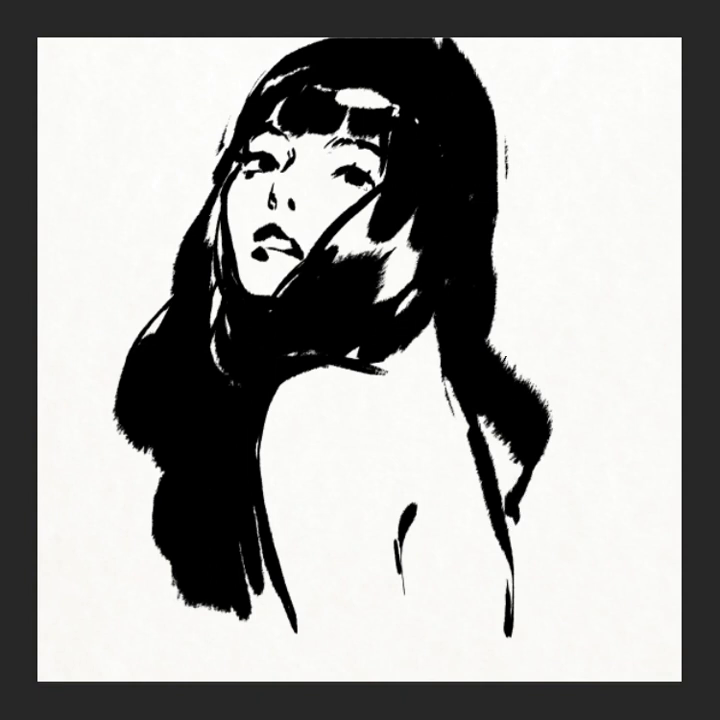
- Rework shoulder hair into wisps, extend lower-left strands to the bottom, and strengthen the top-left edge
mouse_move(545, 440)
mouse_down()
mouse_move(503, 388)
mouse_move(538, 580)
mouse_up()
mouse_move(330, 248)
mouse_down()
mouse_move(376, 200)
mouse_move(312, 246)
mouse_up()
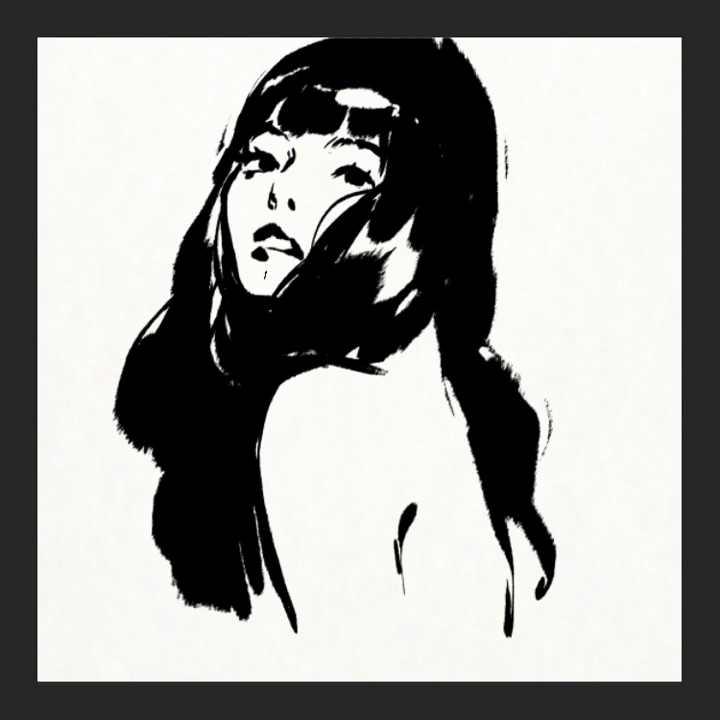
mouse_move(120, 425)
mouse_down()
mouse_move(140, 500)
mouse_move(175, 550)
mouse_move(180, 575)
mouse_up()
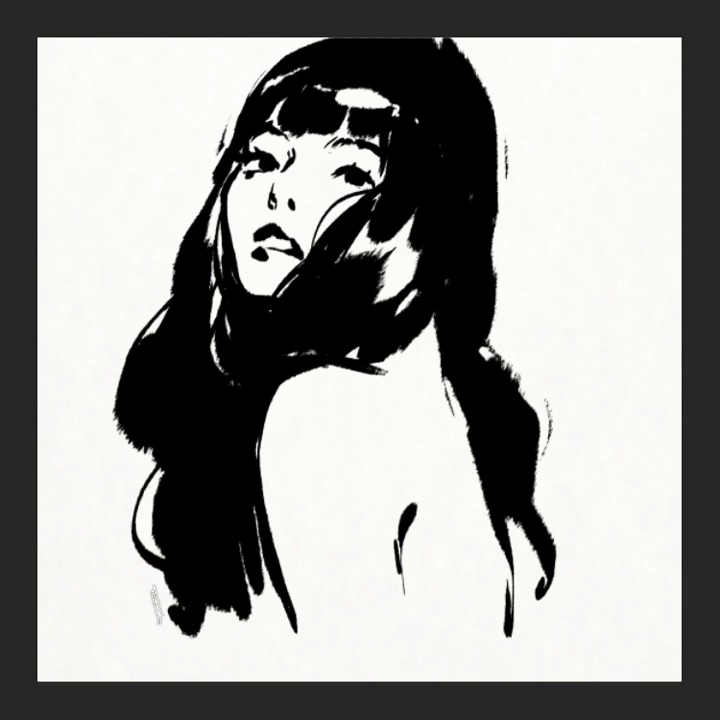
drag(140, 530, 225, 600)
drag(210, 510, 235, 575)
drag(220, 490, 245, 590)
drag(235, 460, 265, 590)
drag(255, 535, 290, 675)
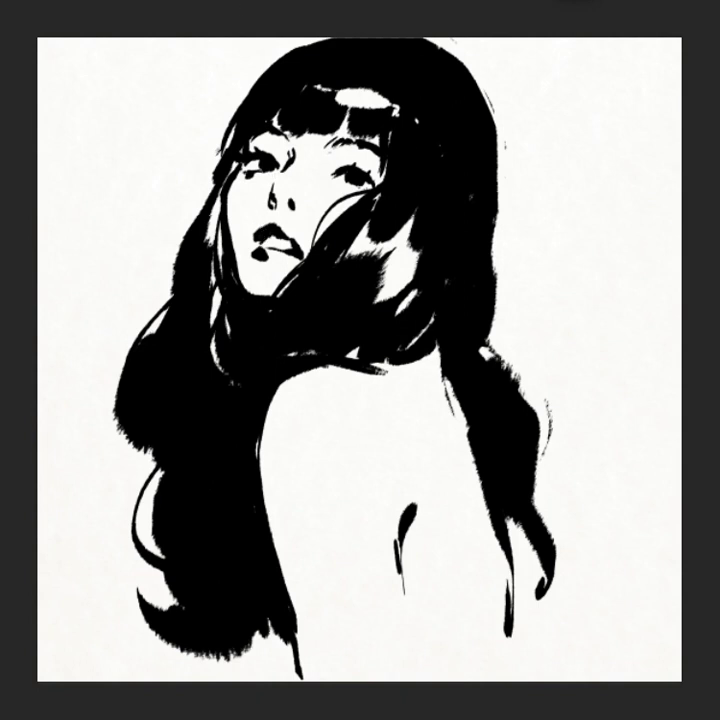
mouse_move(232, 90)
mouse_down()
mouse_move(284, 35)
mouse_move(240, 68)
mouse_move(208, 115)
mouse_move(210, 148)
mouse_up()
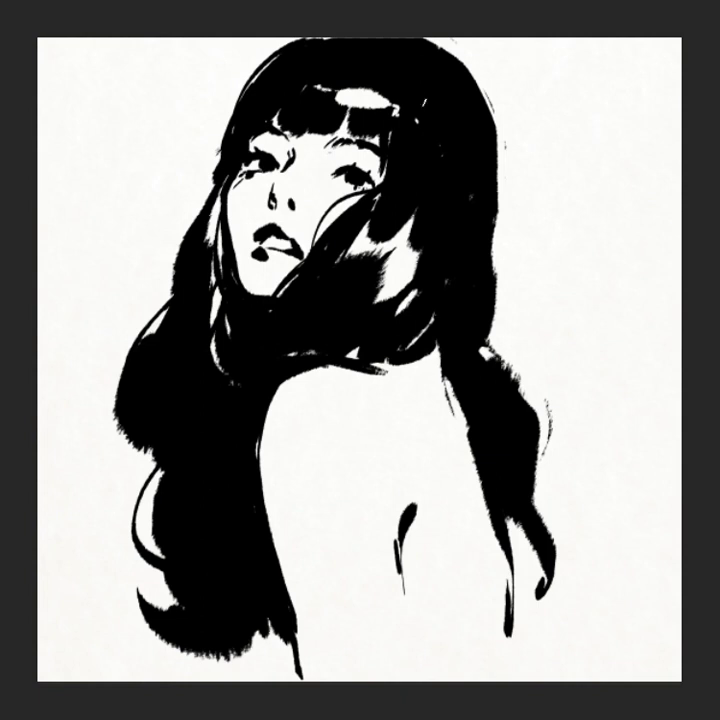
click(366, 100)
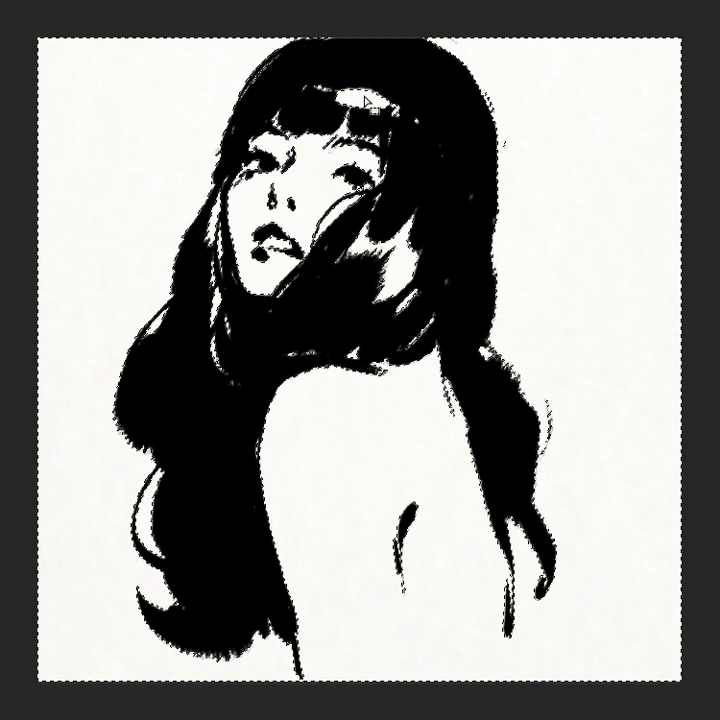
- Paint a white streak in the hair left of the face and mirror the canvas horizontally
key(ctrl+h)
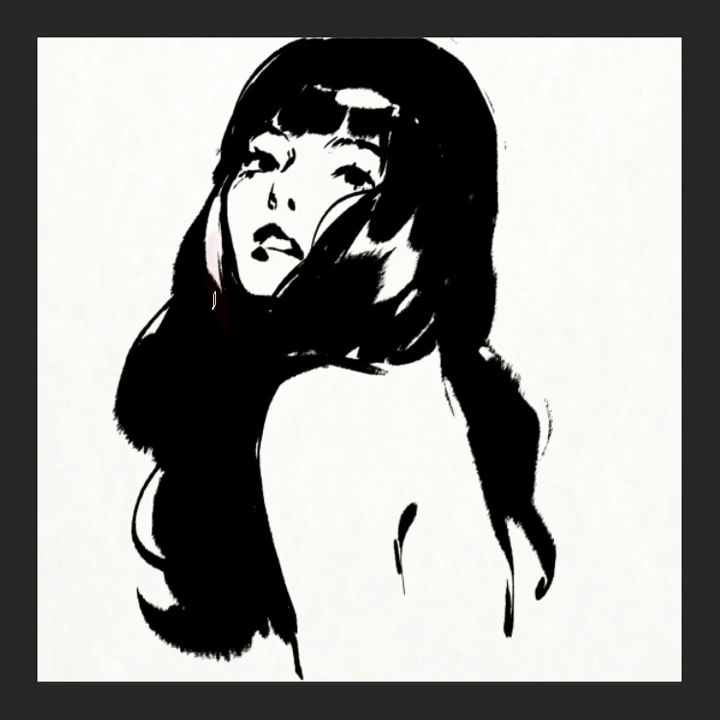
key(ctrl+a)
key(ctrl+d)
drag(228, 278, 212, 355)
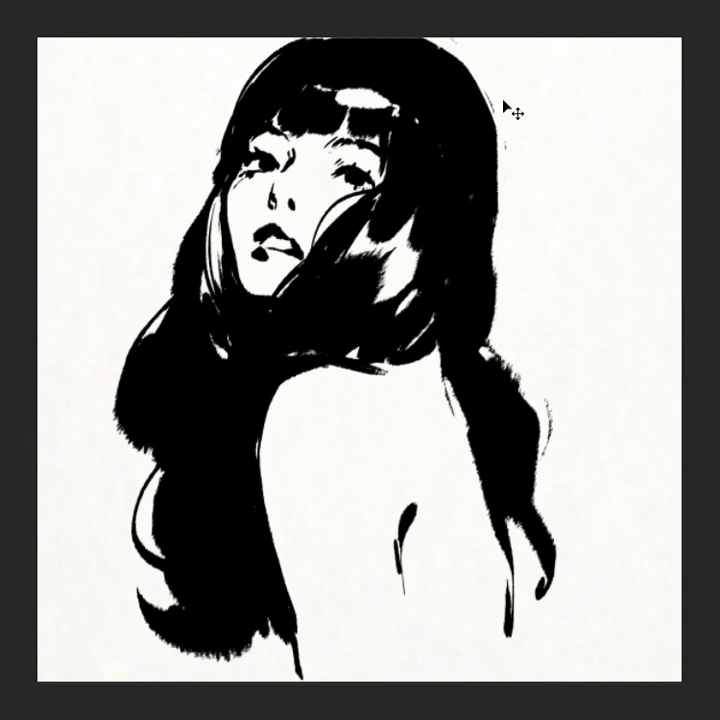
key(m)
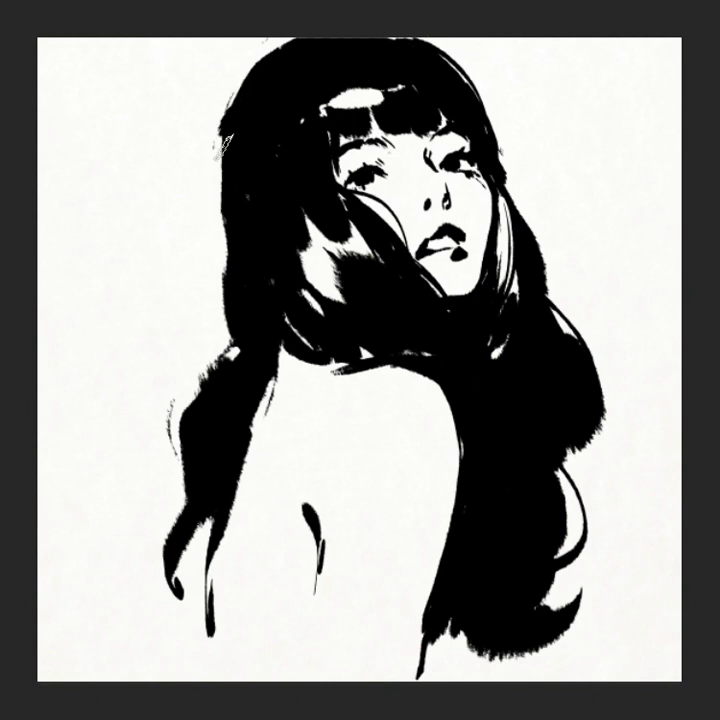
- Outline and extend the left hair edge and the top of the shoulder
drag(214, 244, 206, 332)
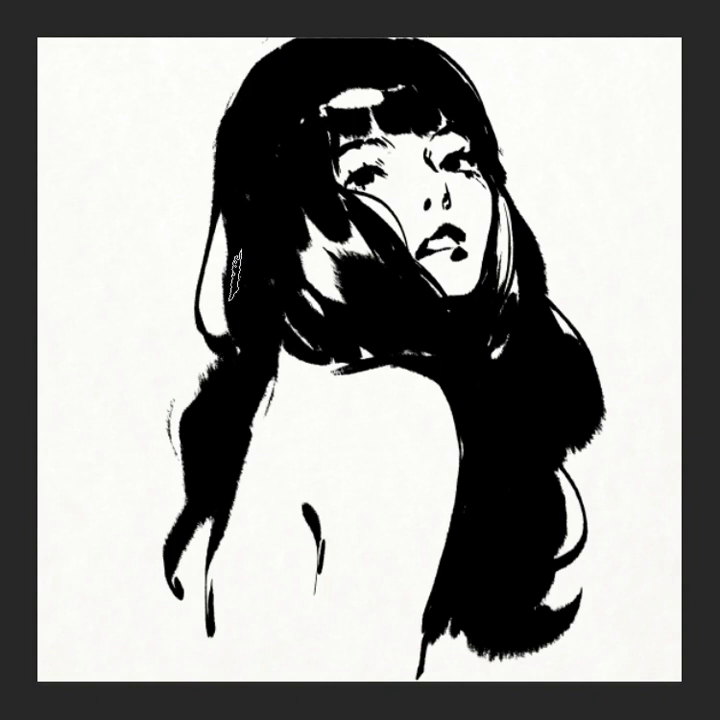
drag(208, 298, 172, 395)
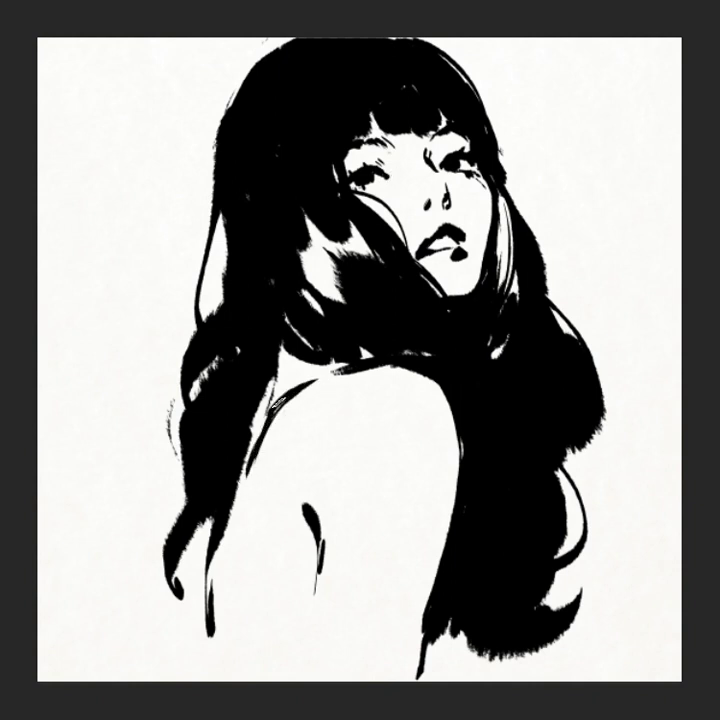
drag(302, 385, 416, 348)
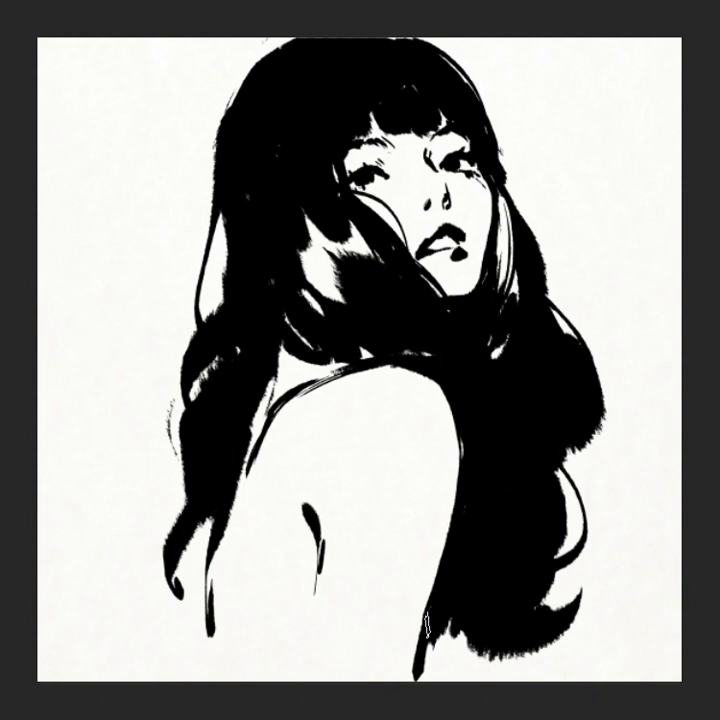
- Replace the arm mark with a thin line, redraw the shoulder edge, lower the artwork, lasso the head
key(ctrl+z)
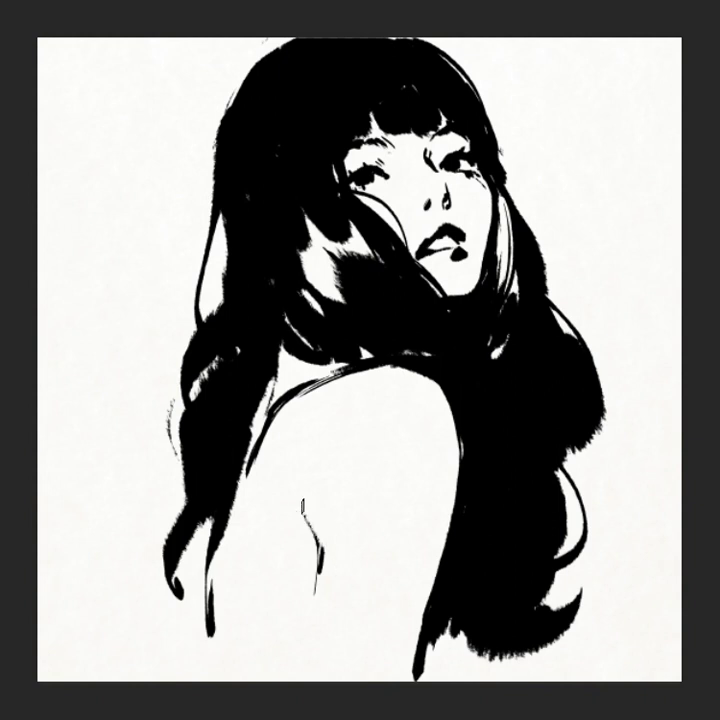
drag(311, 550, 314, 600)
key(ctrl+z)
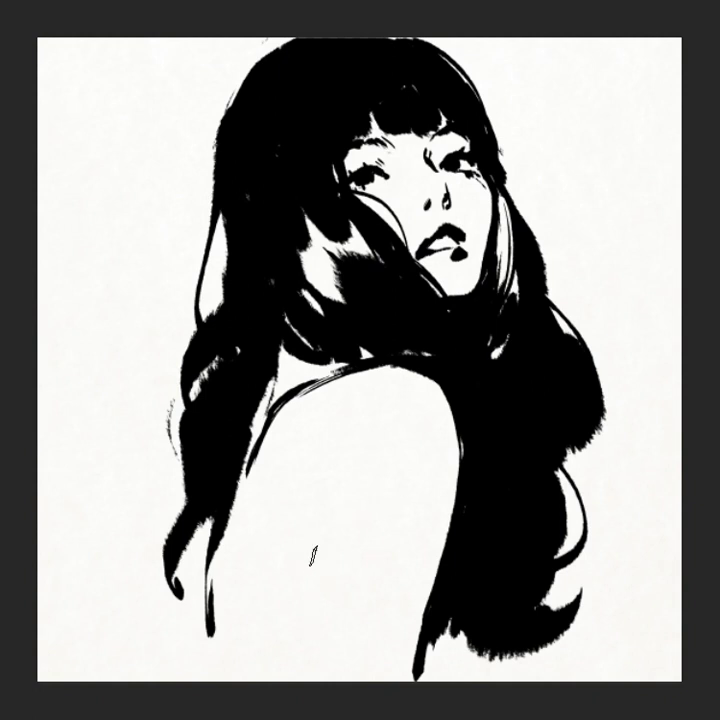
drag(306, 548, 311, 600)
key(ctrl+z)
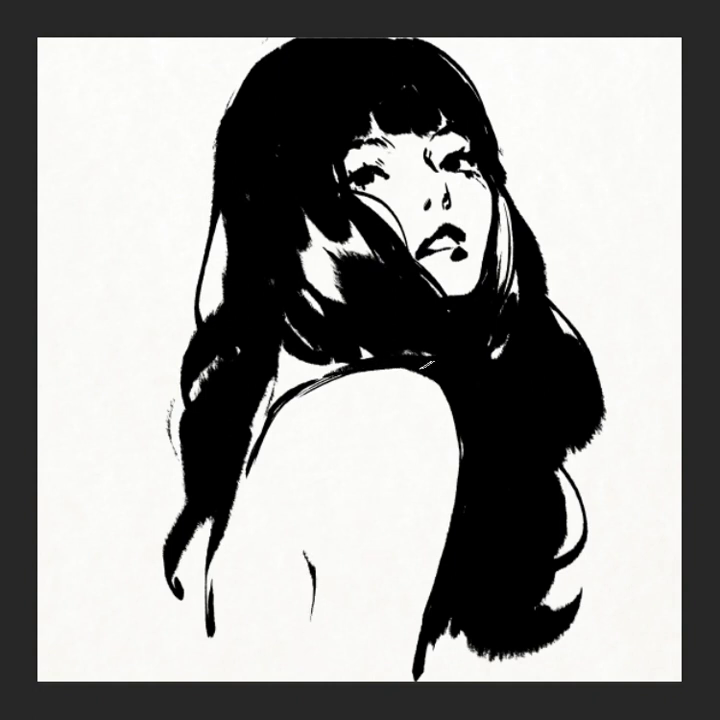
drag(355, 374, 417, 367)
mouse_move(559, 497)
mouse_down()
mouse_move(541, 519)
mouse_move(547, 510)
mouse_up()
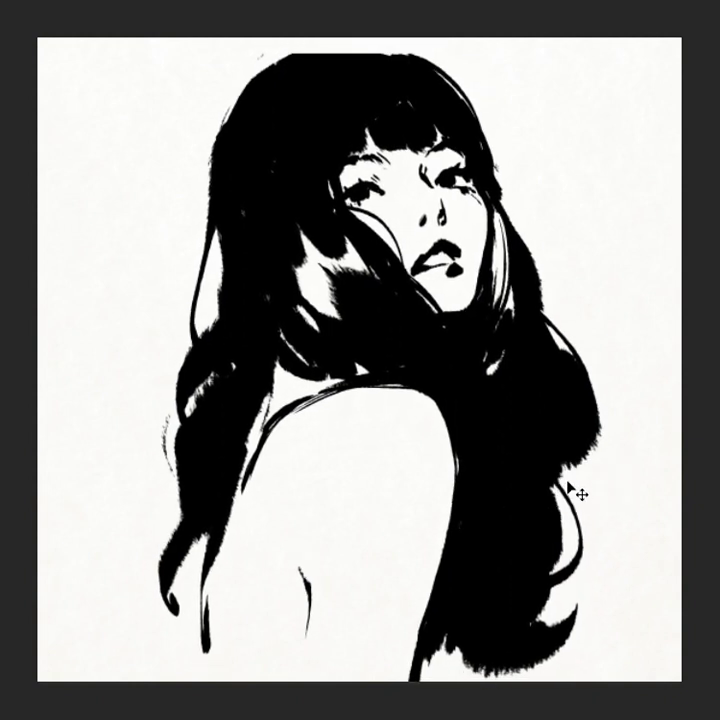
mouse_move(576, 264)
mouse_down()
mouse_move(172, 378)
mouse_move(276, 324)
mouse_move(342, 363)
mouse_move(511, 354)
mouse_move(541, 325)
mouse_up()
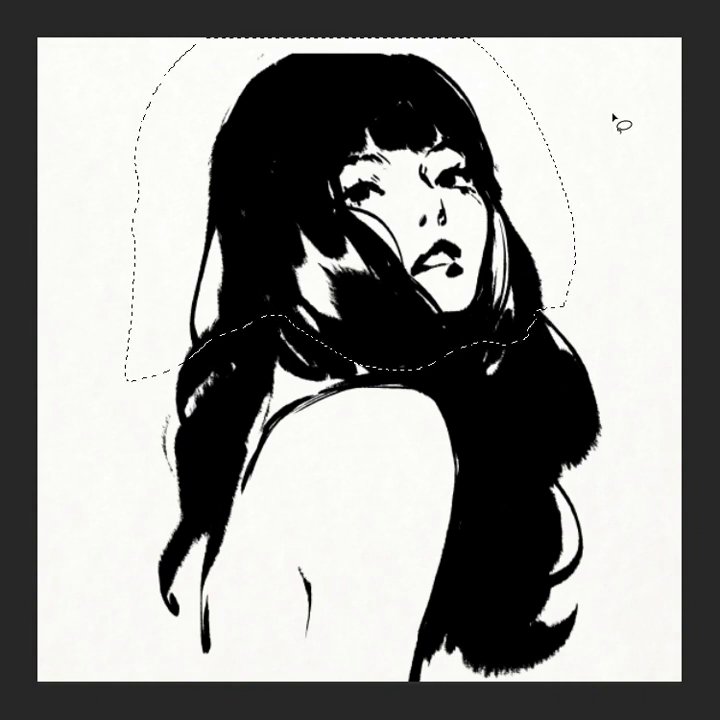
- Free-transform the head: rotate slightly clockwise, widen the top corners, nudge into place, then deselect
key(ctrl+t)
drag(618, 244, 620, 257)
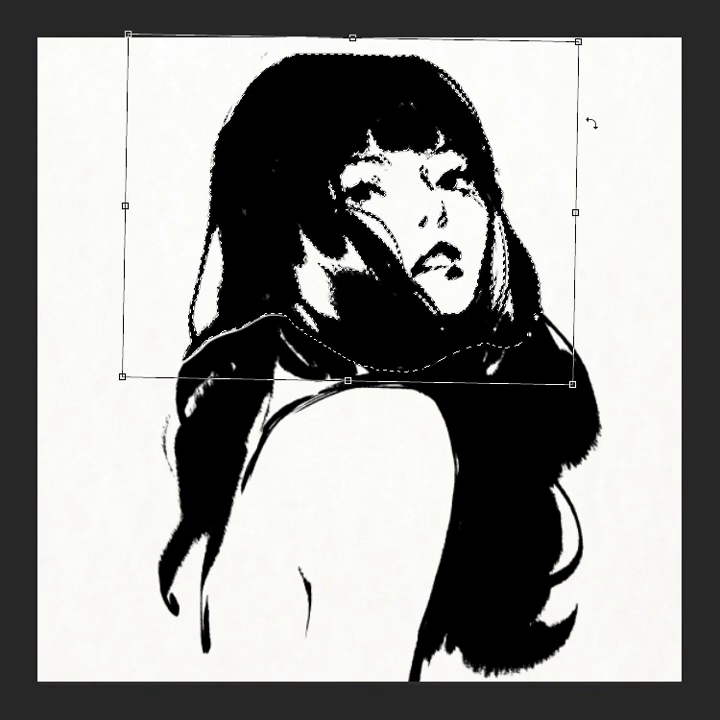
drag(130, 36, 138, 37)
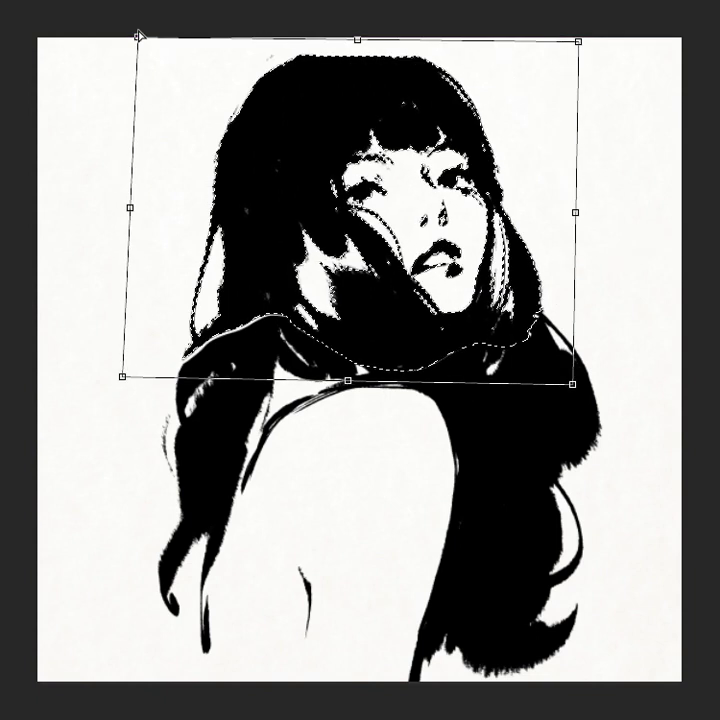
drag(578, 41, 597, 19)
key(shift+Down)
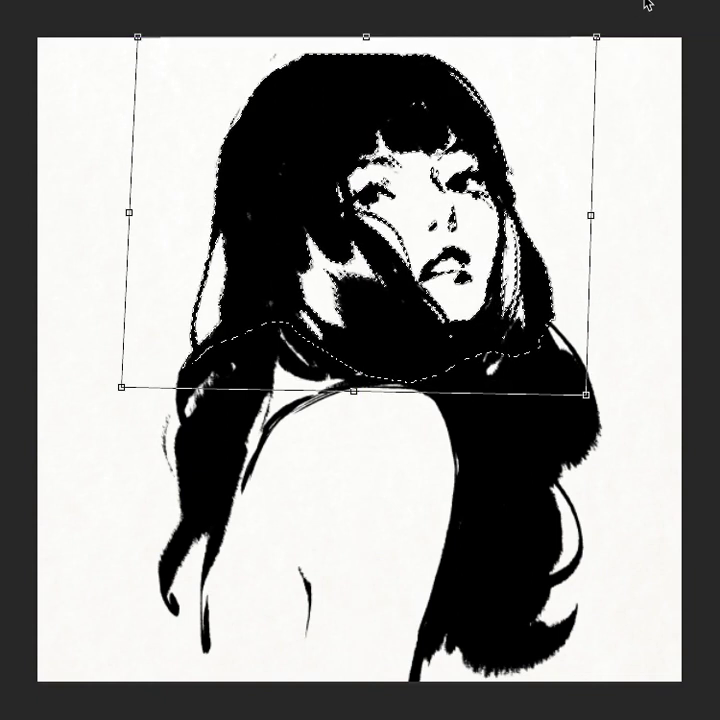
key(Up)
key(Right)
key(Return)
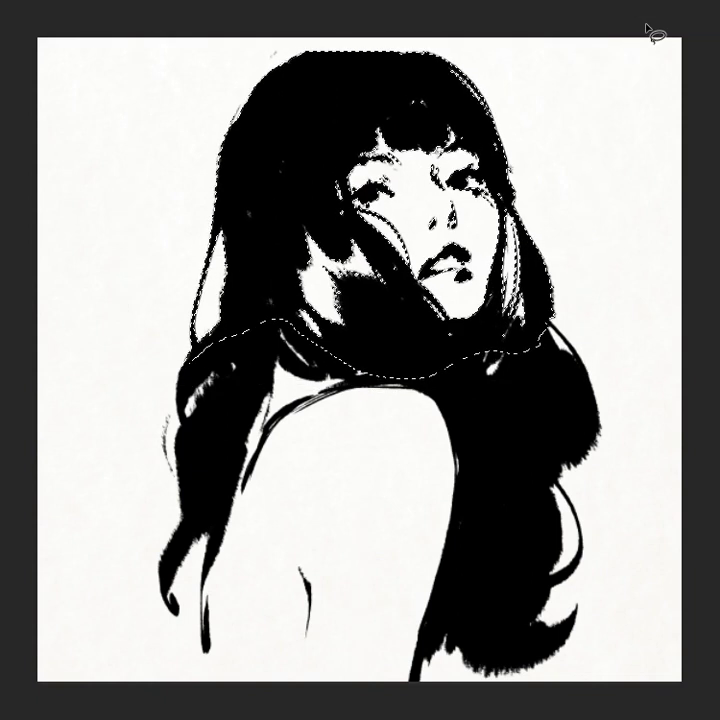
key(ctrl+d)
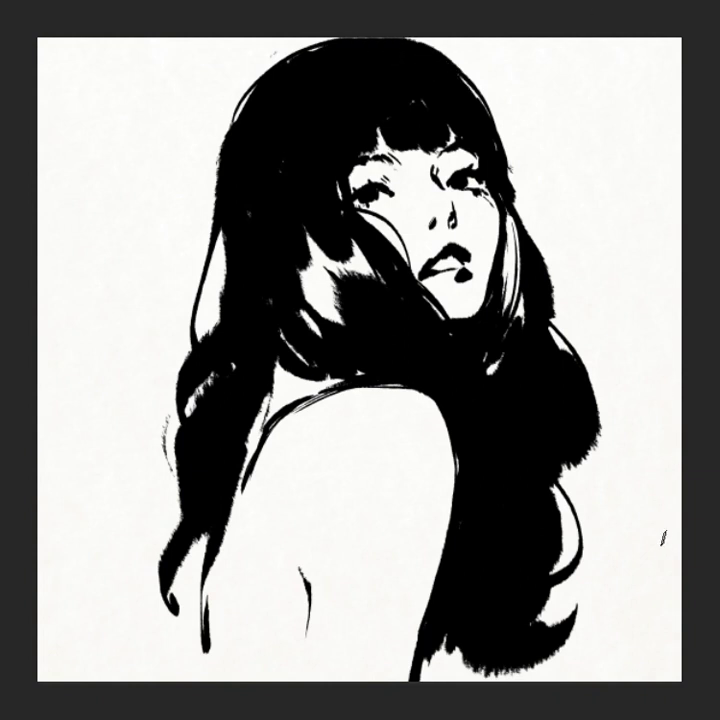
- Nudge the whole portrait slightly left with Free Transform and commit the new position
key(ctrl+t)
drag(601, 38, 599, 39)
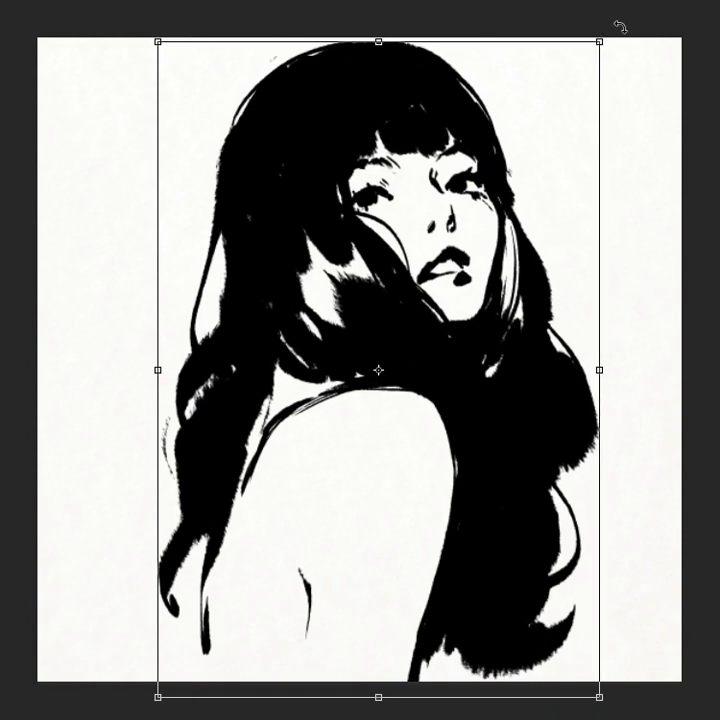
key(shift+Left)
key(shift+Left)
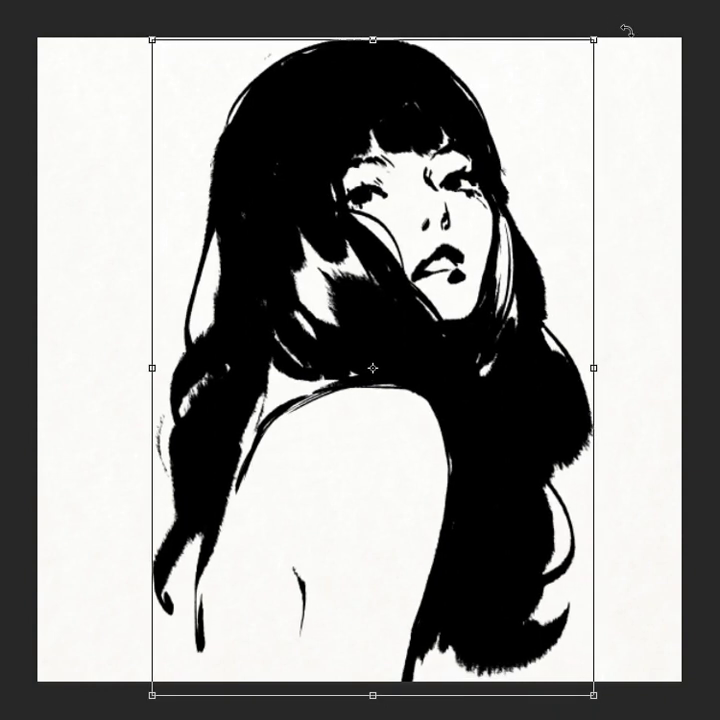
key(Return)
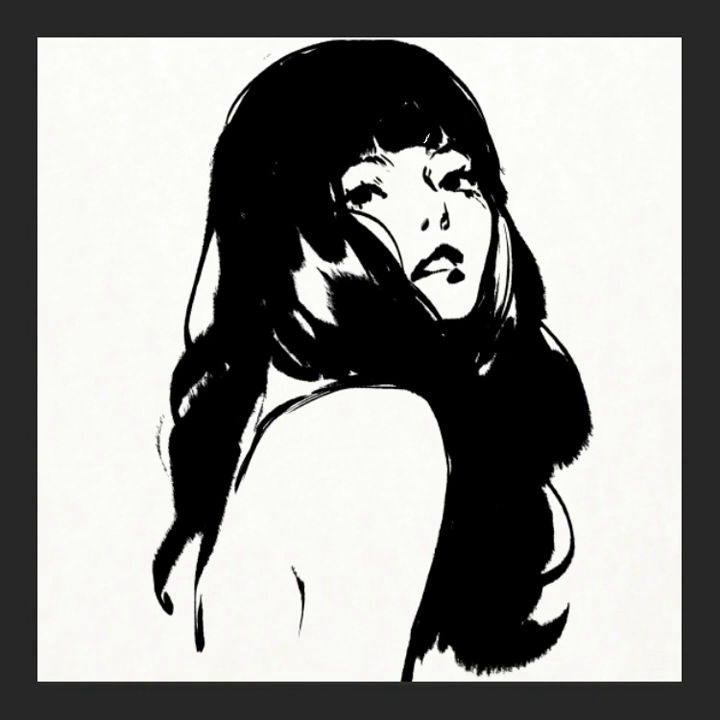
drag(444, 160, 510, 178)
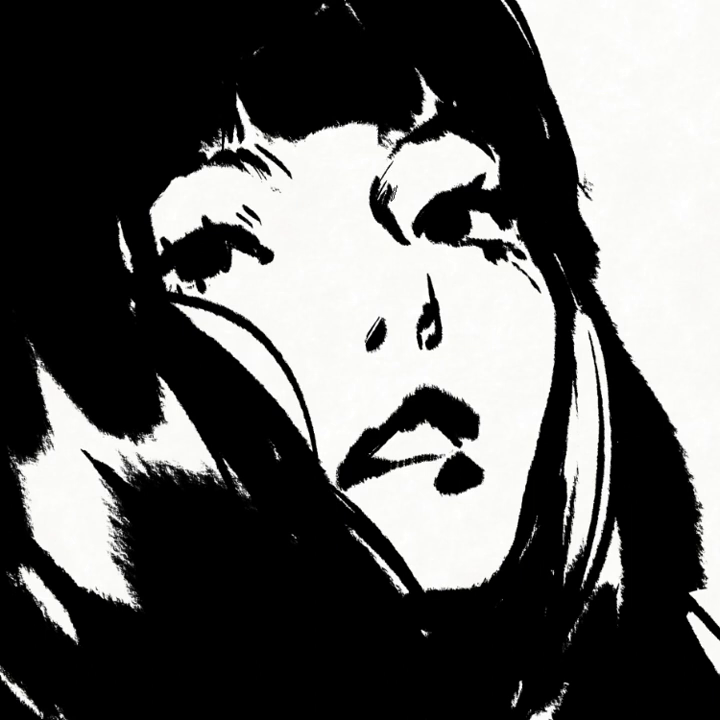
drag(254, 122, 222, 134)
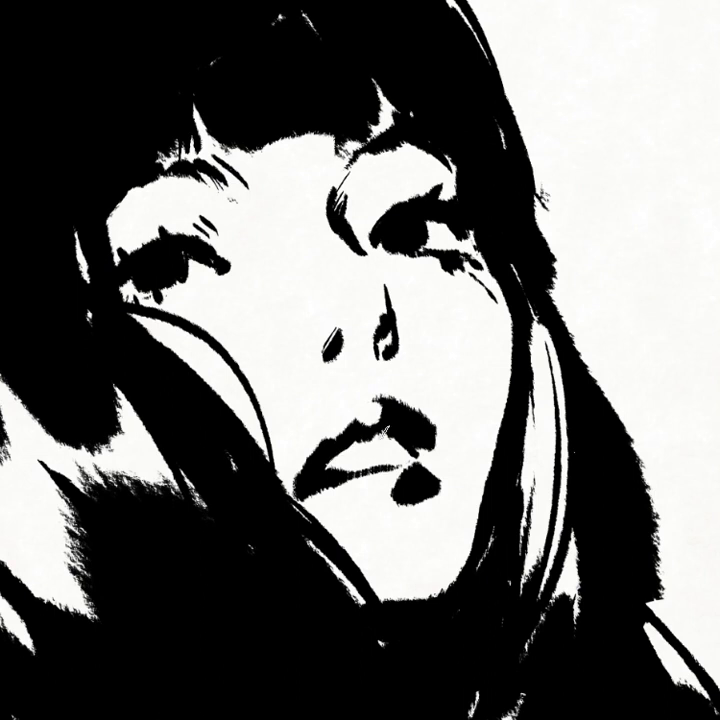
drag(450, 326, 442, 334)
key(ctrl+0)
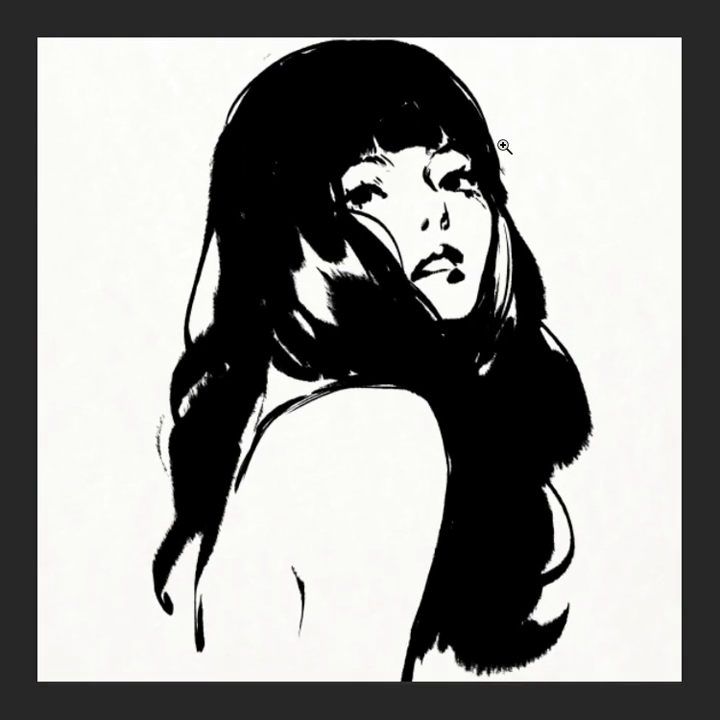
click(530, 169)
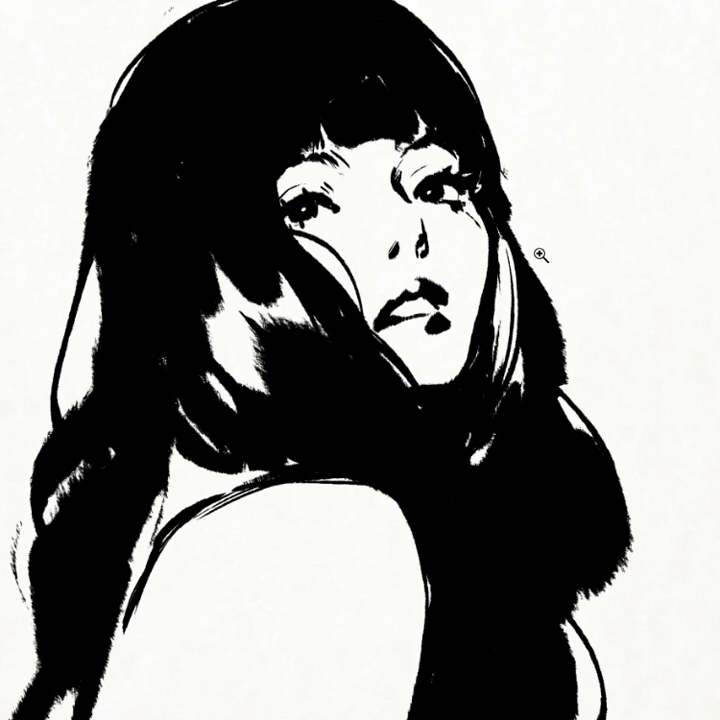
- Paint a white highlight stroke into the black bangs above the eye
key(ctrl+minus)
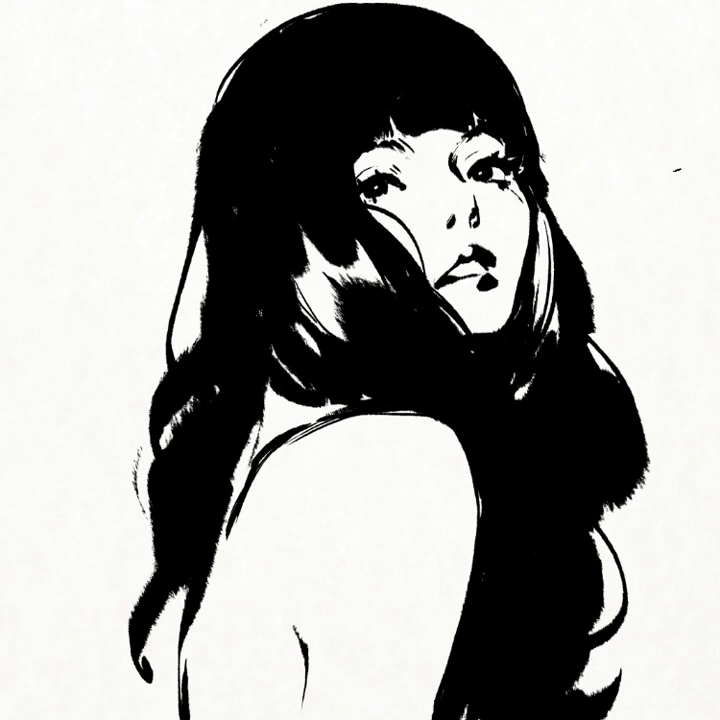
click(489, 198)
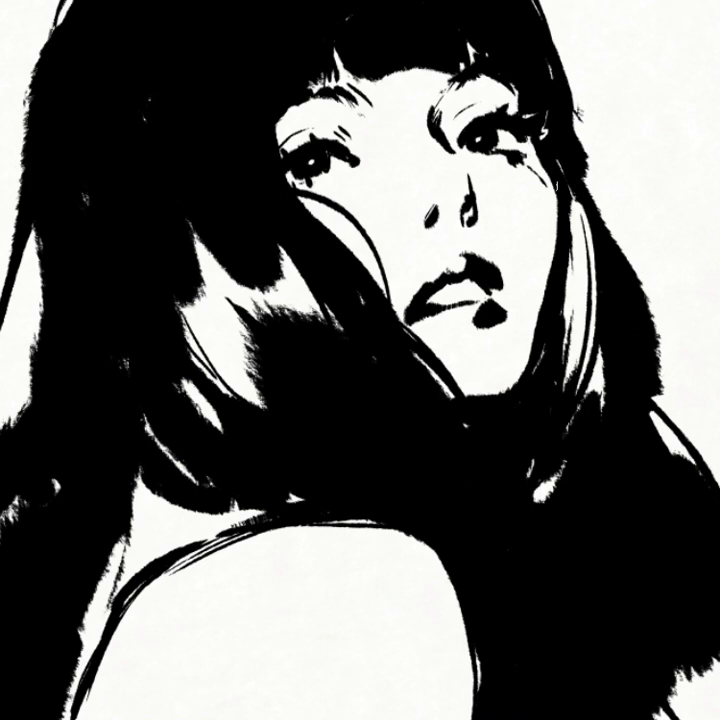
key(ctrl+0)
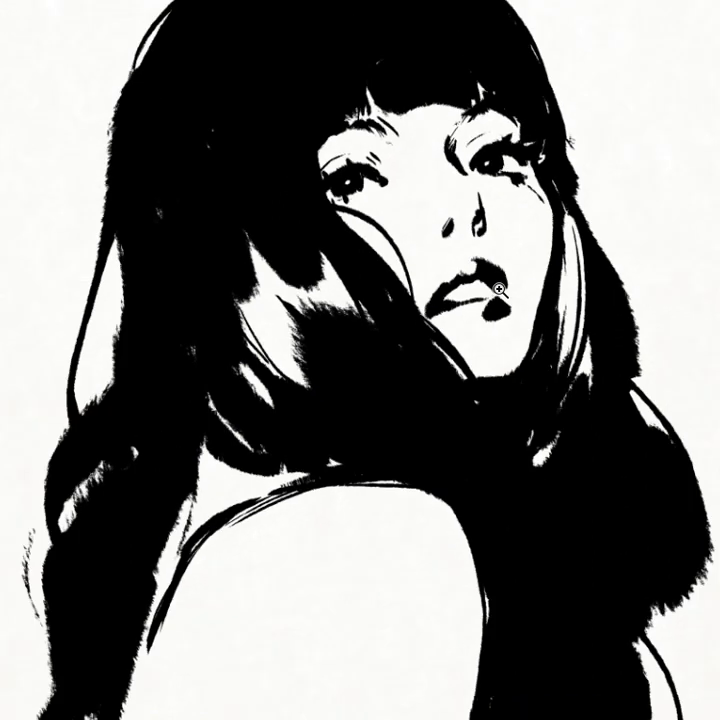
scroll(349, 163, up, 3)
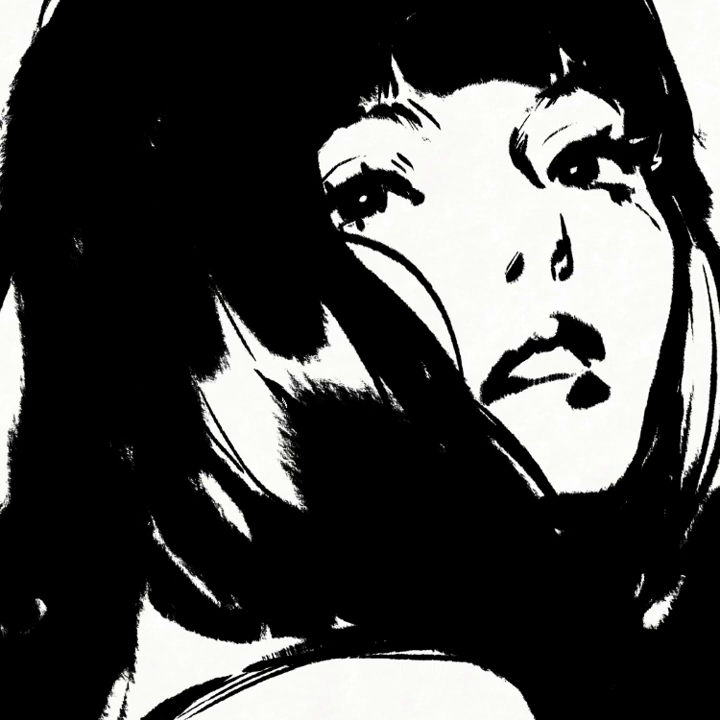
scroll(200, 268, down, 4)
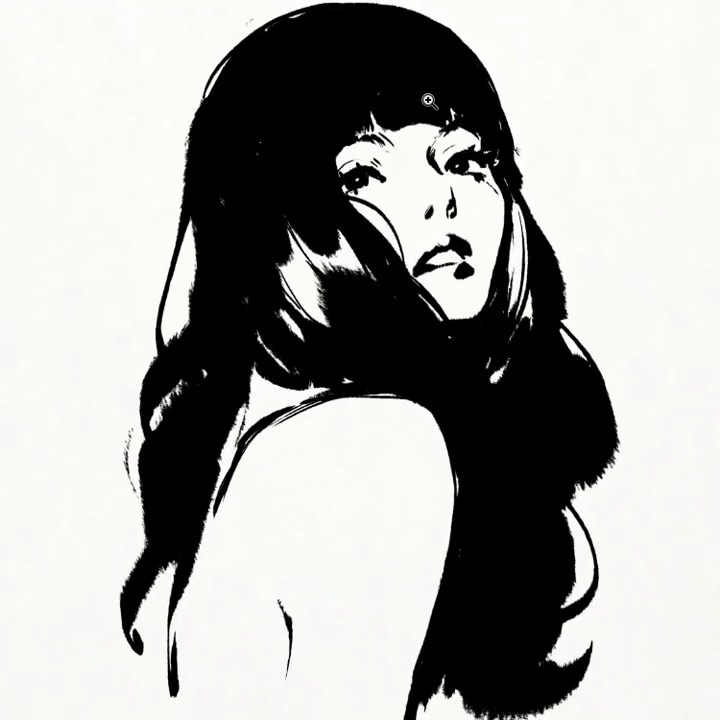
scroll(429, 96, up, 3)
mouse_move(328, 106)
mouse_down()
mouse_move(352, 126)
mouse_move(379, 107)
mouse_up()
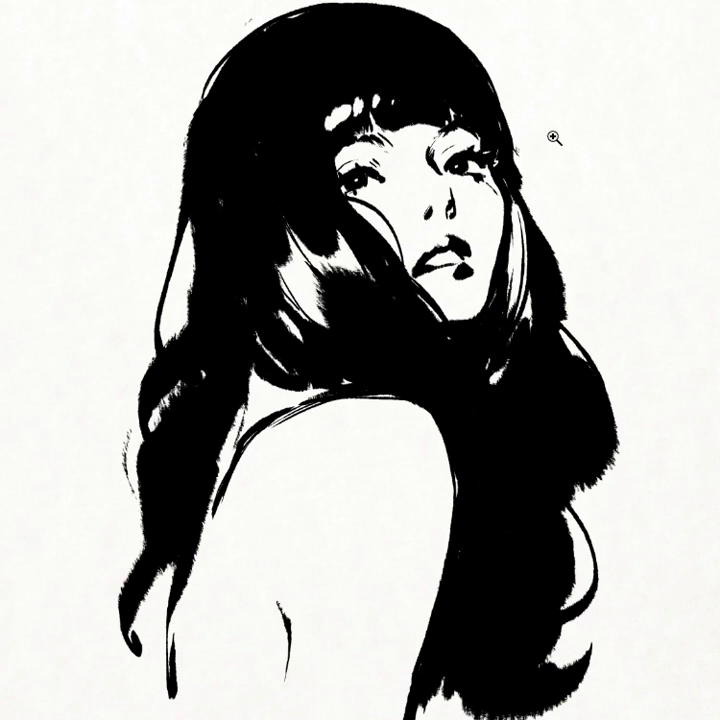
- Add a thin curved black strand along the left edge of the hair
scroll(505, 135, down, 2)
scroll(551, 191, down, 1)
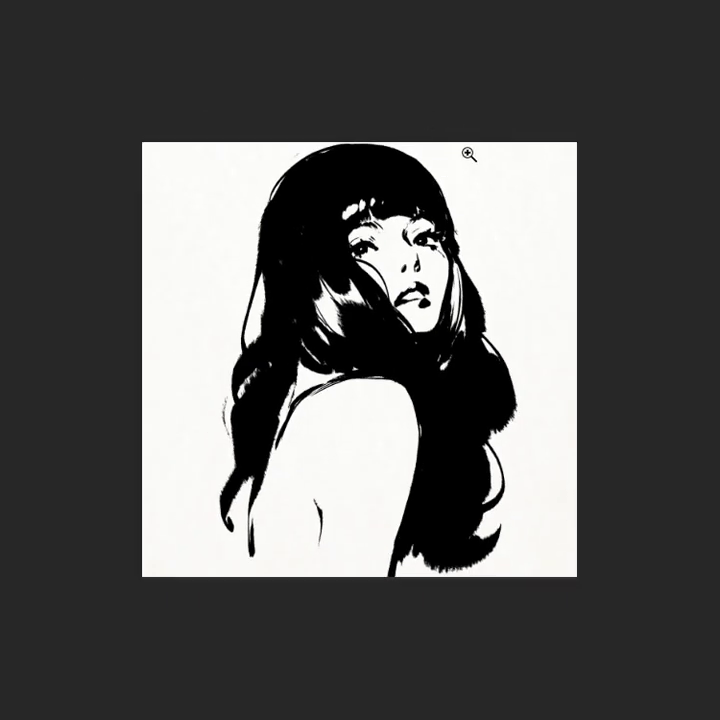
scroll(468, 154, up, 1)
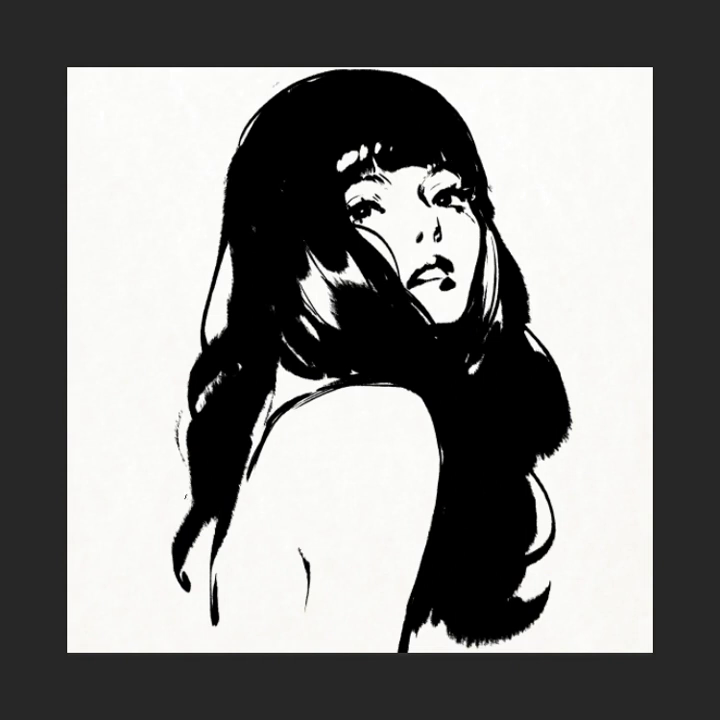
drag(180, 528, 182, 584)
- Flip the canvas horizontally and zoom in closely on the face
key(m)
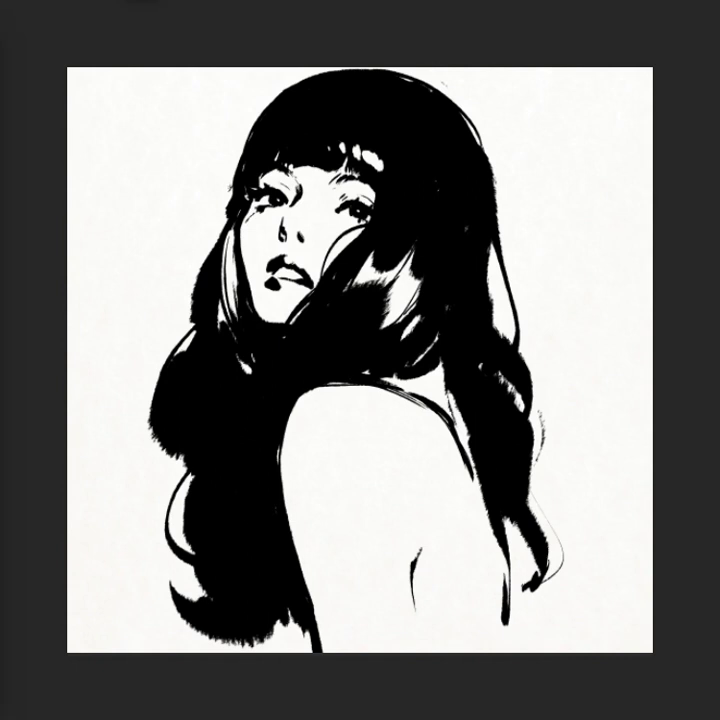
click(288, 218)
click(296, 236)
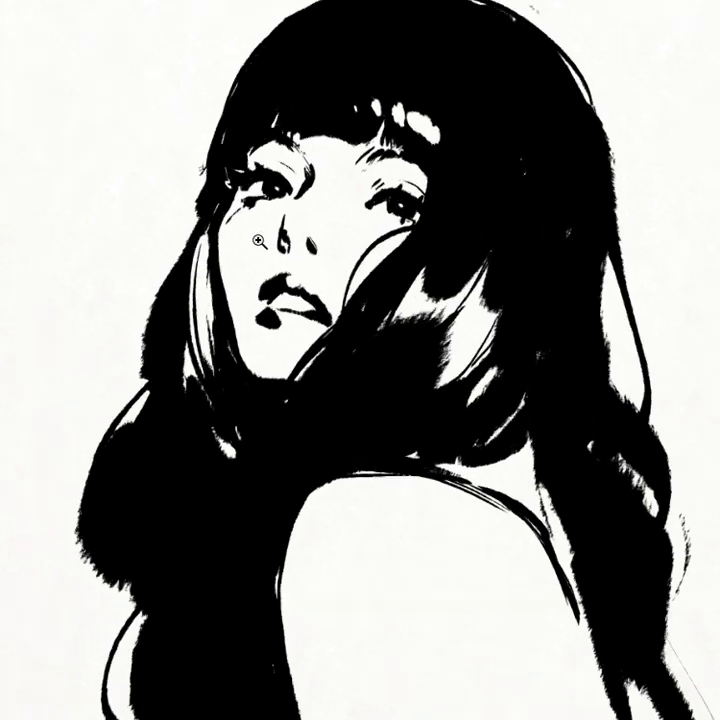
click(258, 240)
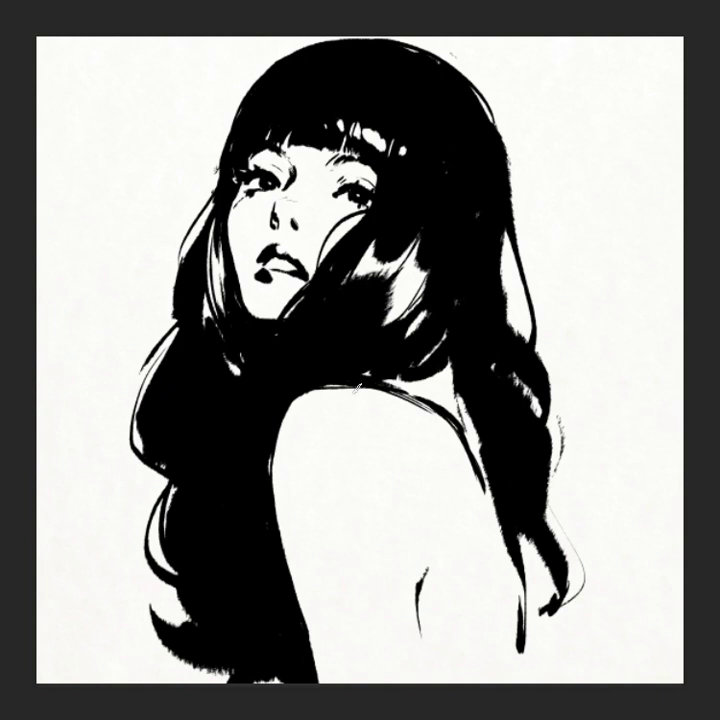
- Ink the shoulder's top edge, add white in the right-side hair, and stroke the upper eyelid
drag(300, 395, 352, 390)
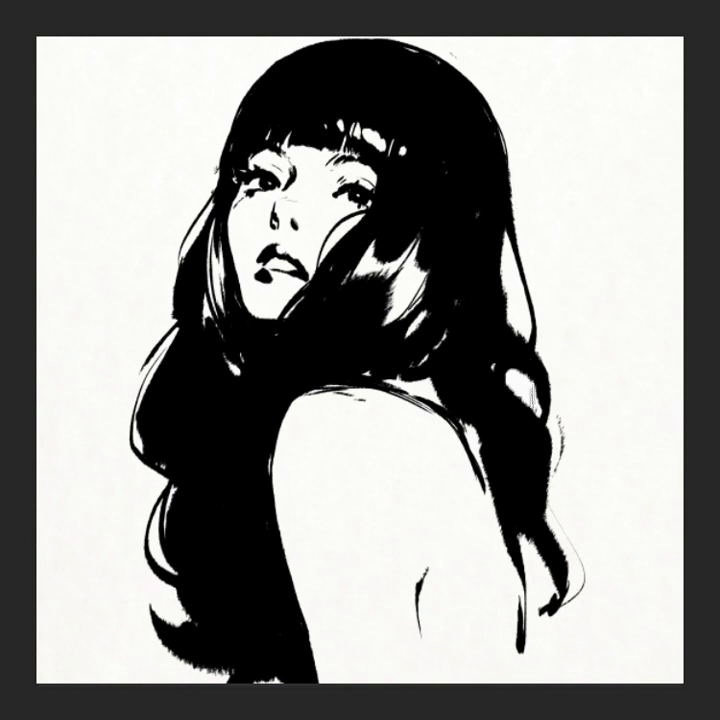
drag(535, 368, 510, 405)
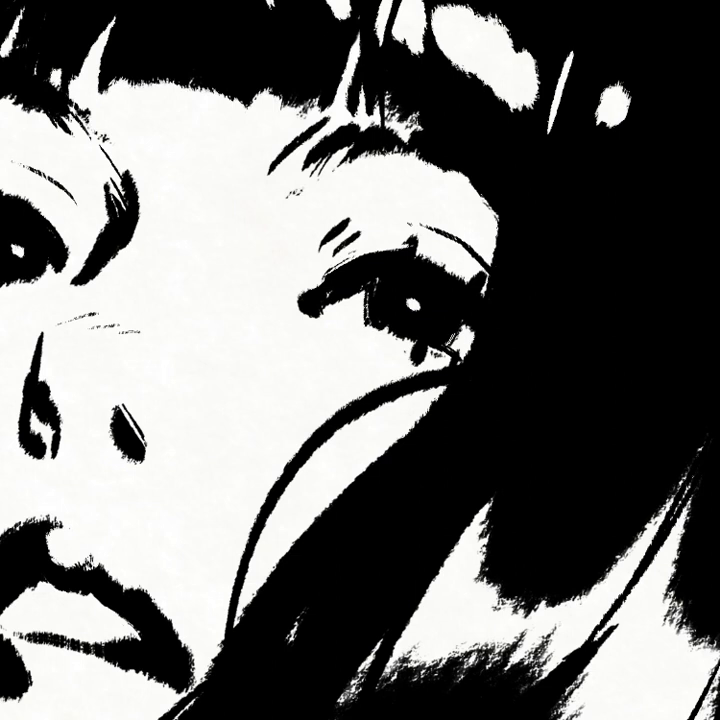
drag(443, 269, 452, 261)
scroll(516, 291, down, 5)
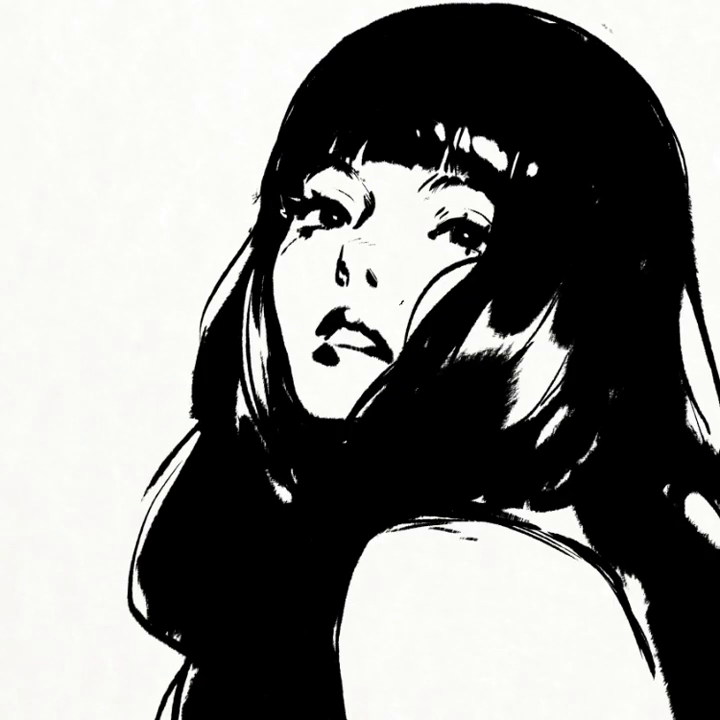
scroll(357, 190, up, 3)
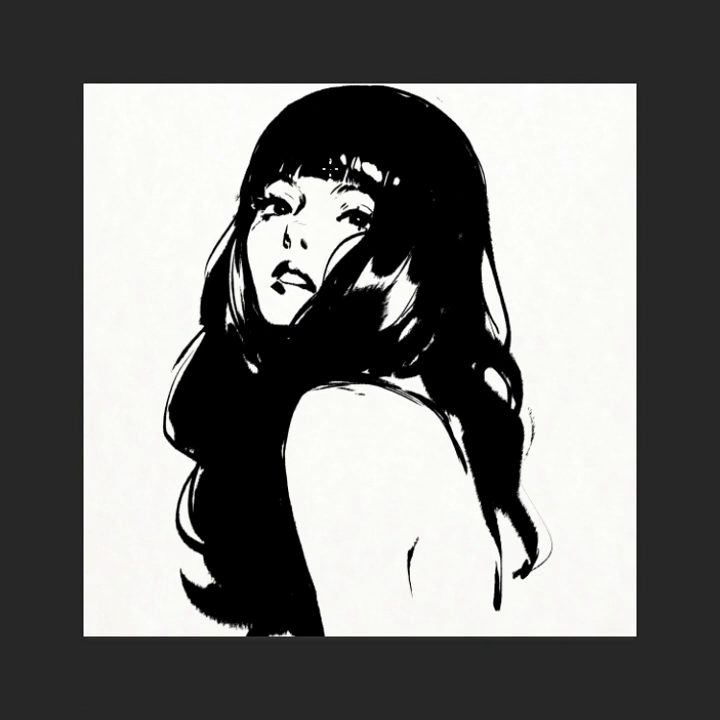
click(315, 251)
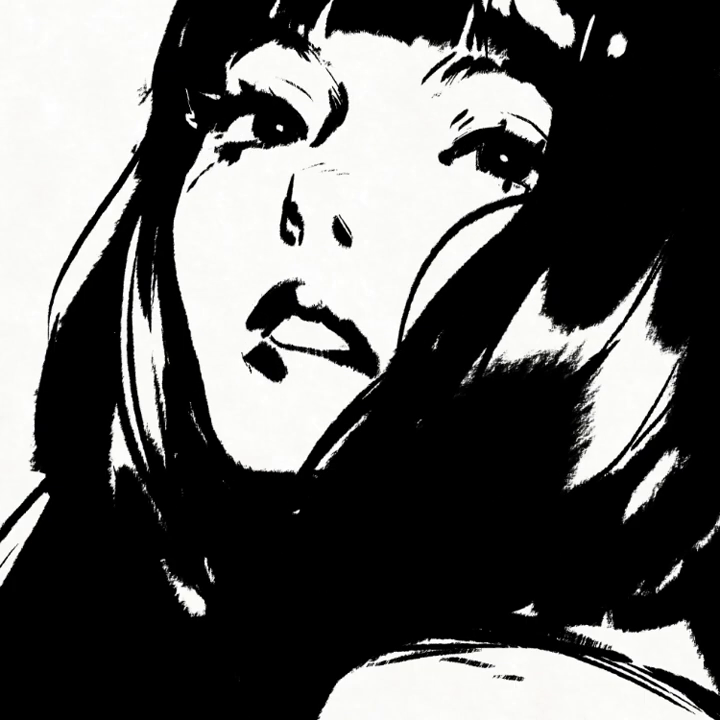
scroll(266, 266, down, 2)
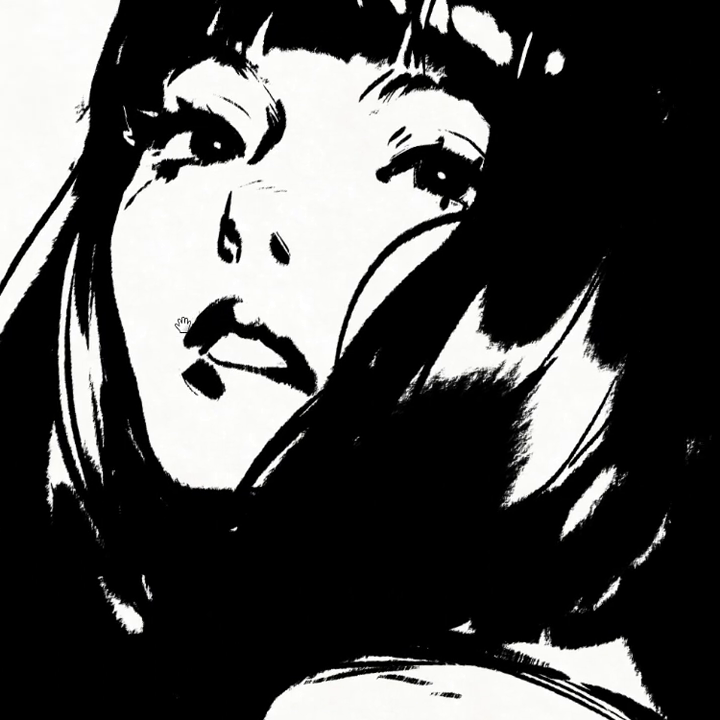
scroll(266, 266, down, 1)
scroll(266, 266, down, 2)
key(ctrl+minus)
key(ctrl+plus)
key(v)
key(b)
drag(232, 140, 283, 68)
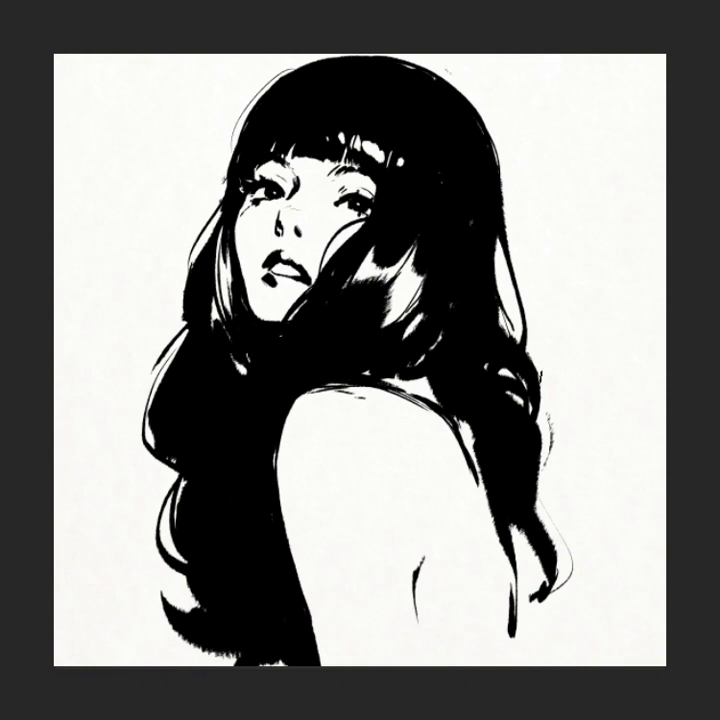
click(533, 621)
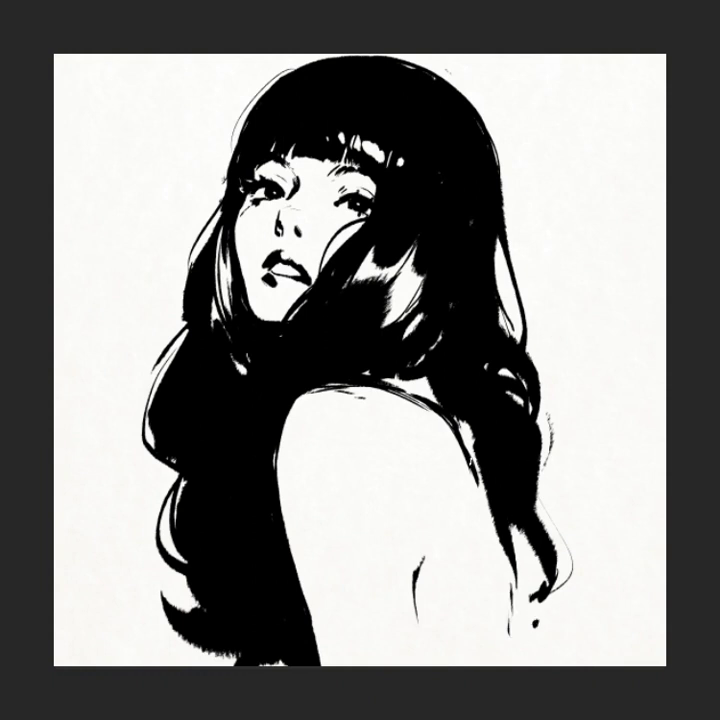
drag(470, 456, 502, 534)
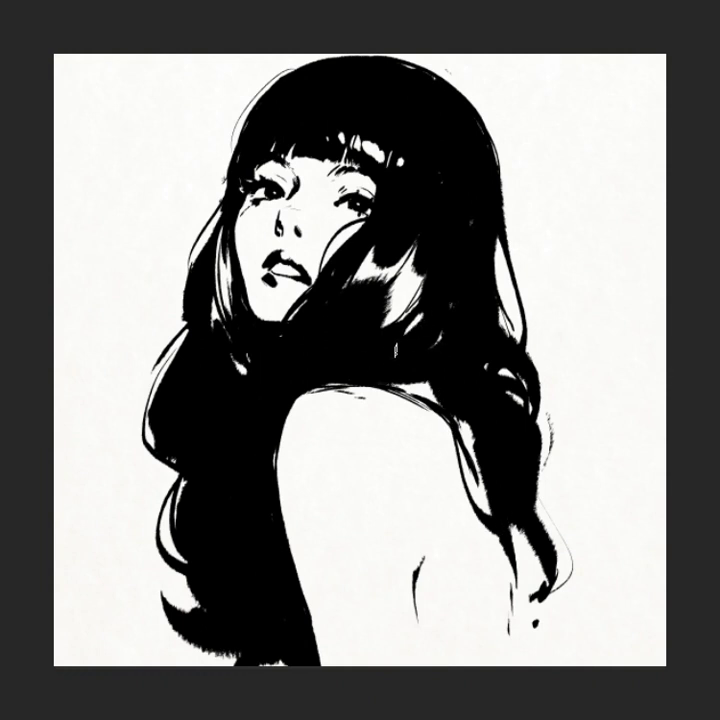
scroll(310, 250, up, 1)
scroll(320, 270, up, 3)
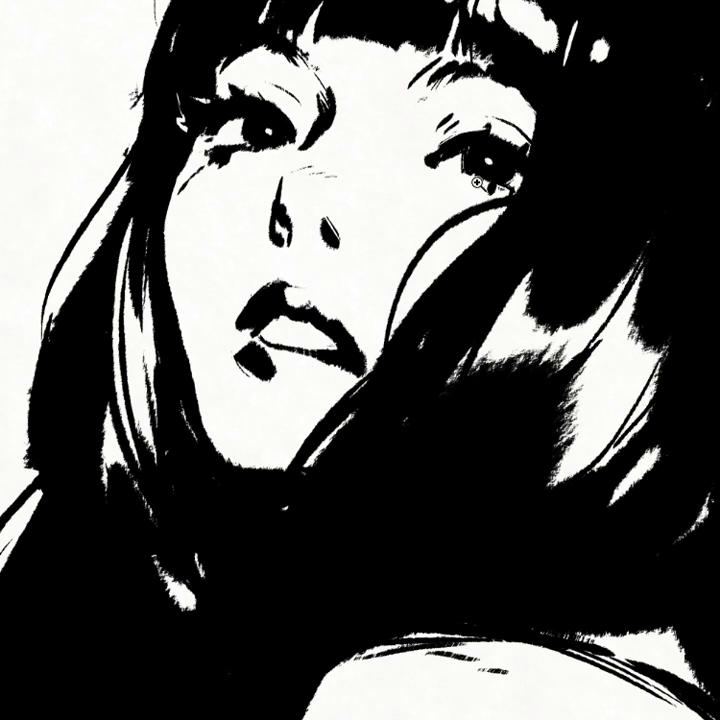
key(ctrl+0)
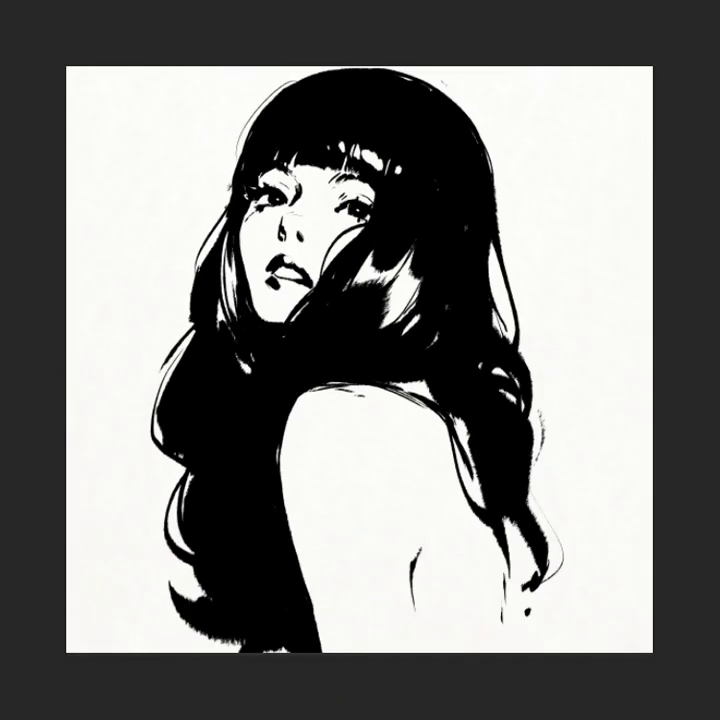
scroll(305, 180, up, 3)
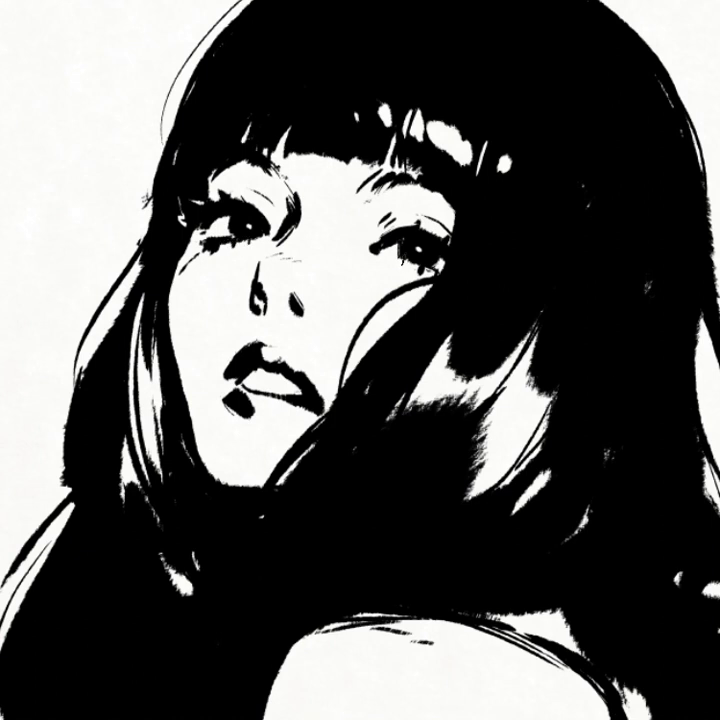
key(ctrl+0)
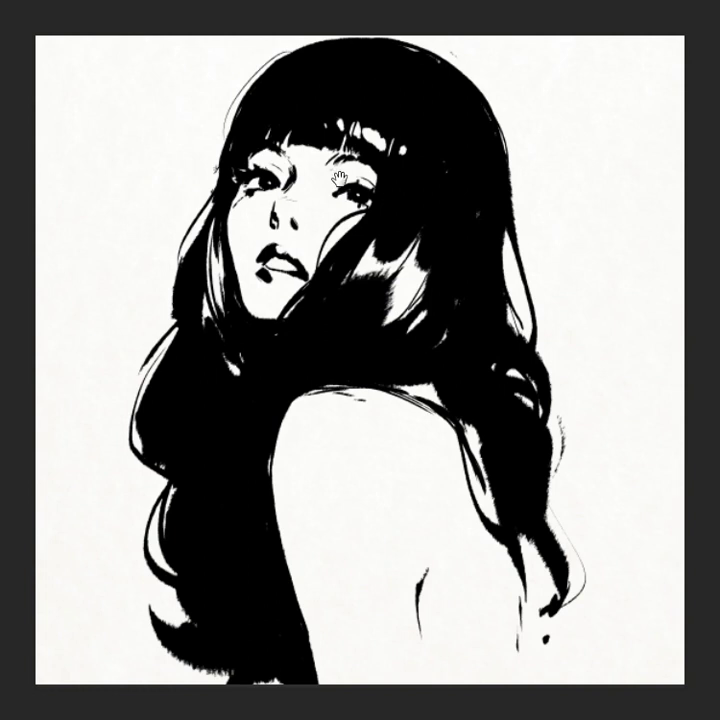
click(257, 160)
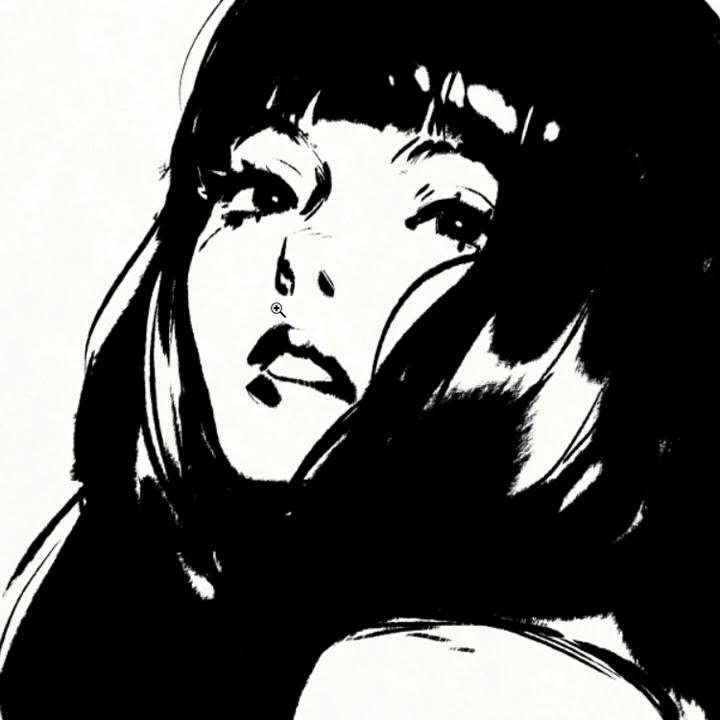
key(ctrl+0)
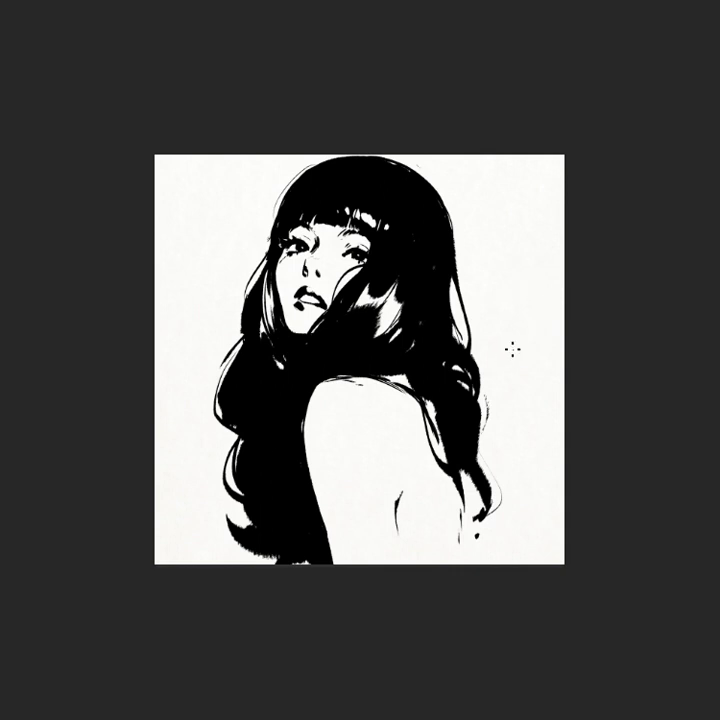
key(ctrl+plus)
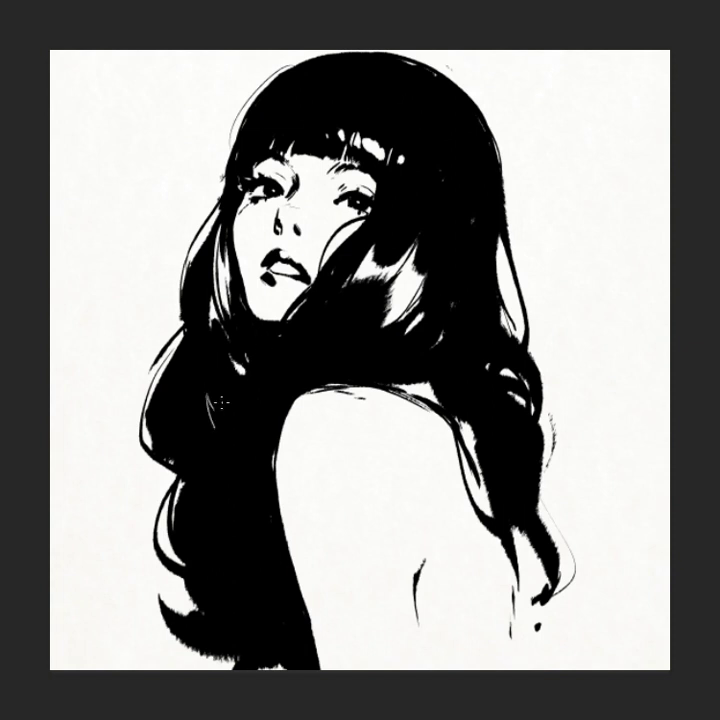
- Paint thin white highlights into the left and lower-left hair and below the chin
mouse_move(195, 383)
mouse_down()
mouse_move(183, 320)
mouse_move(205, 370)
mouse_up()
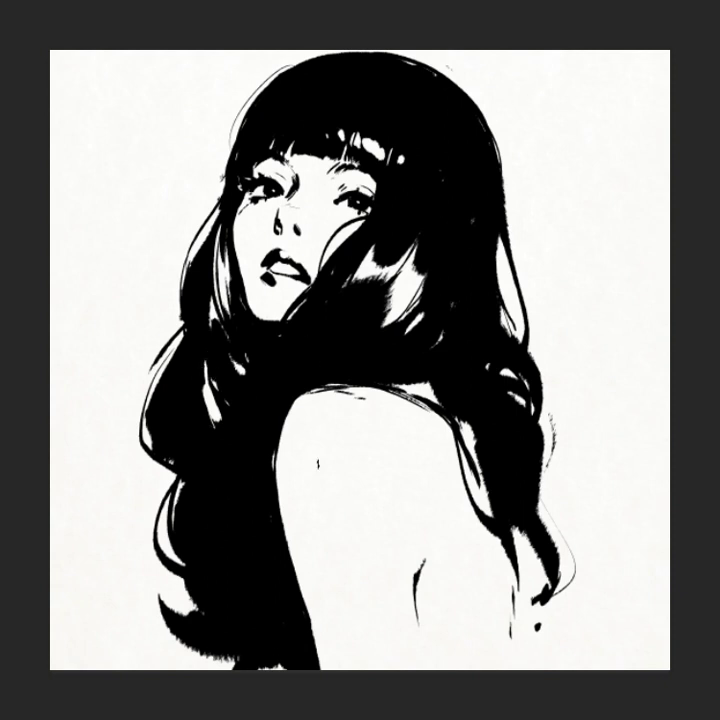
drag(258, 475, 262, 560)
drag(245, 490, 248, 570)
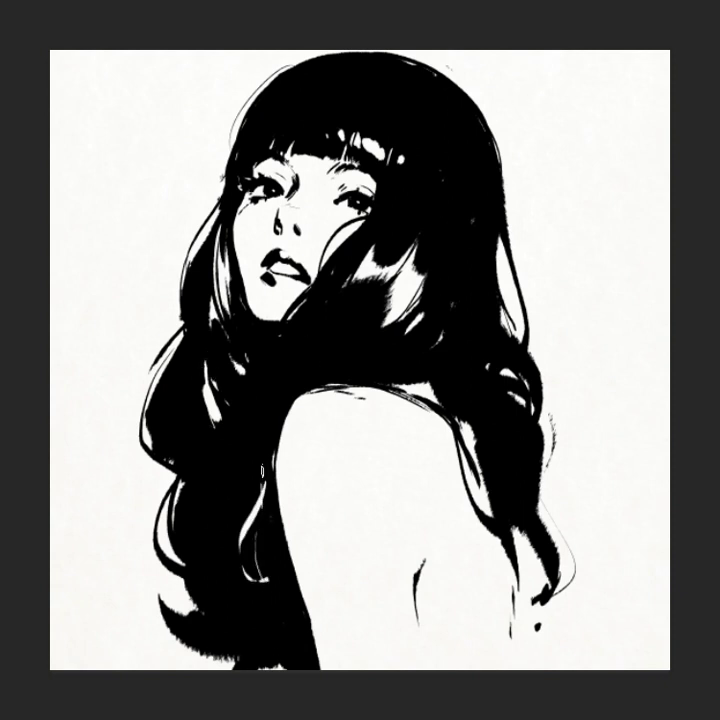
drag(318, 304, 284, 350)
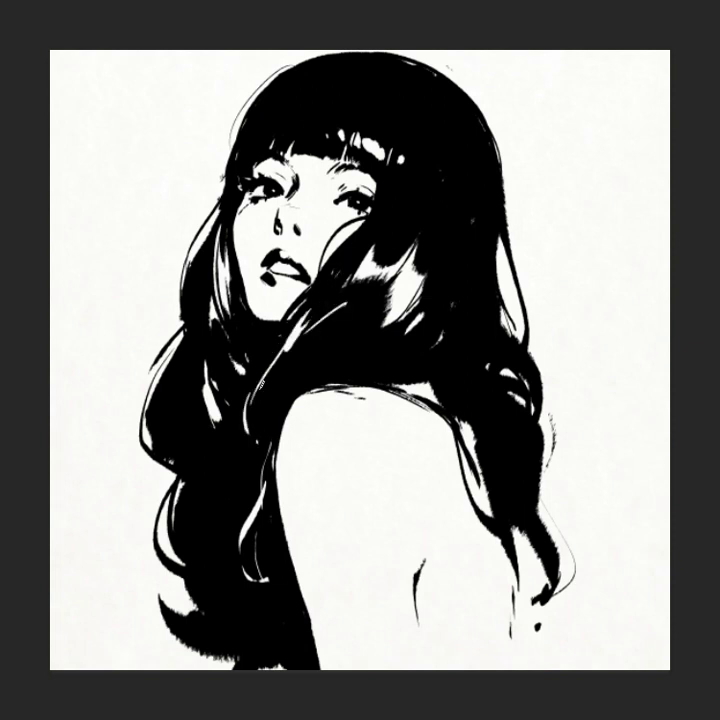
- Try thin white highlights in the upper and right hair, undoing both strokes
drag(408, 92, 414, 146)
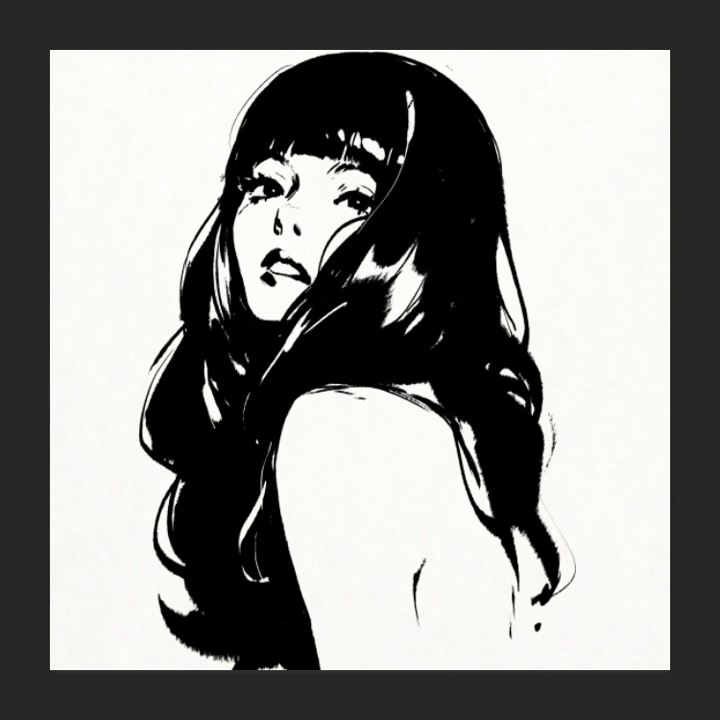
key(ctrl+z)
drag(434, 143, 440, 184)
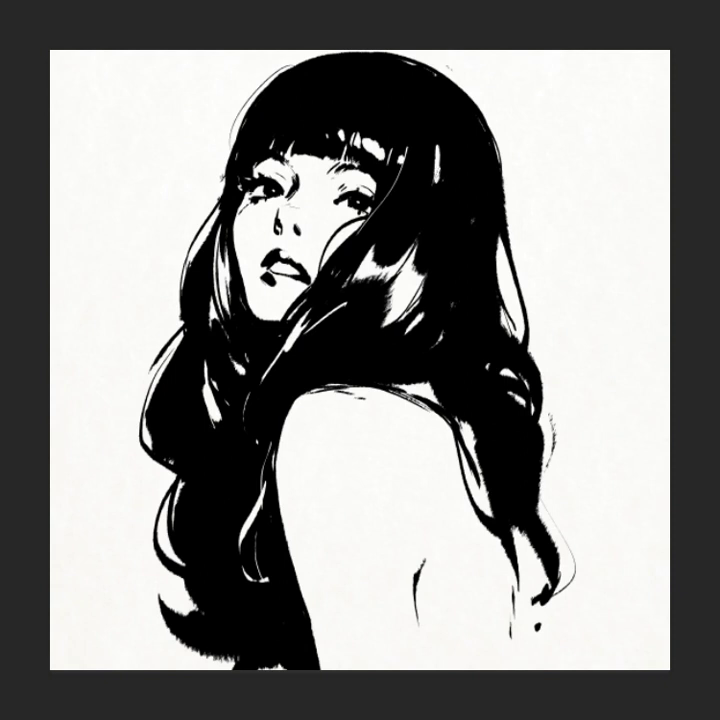
key(ctrl+z)
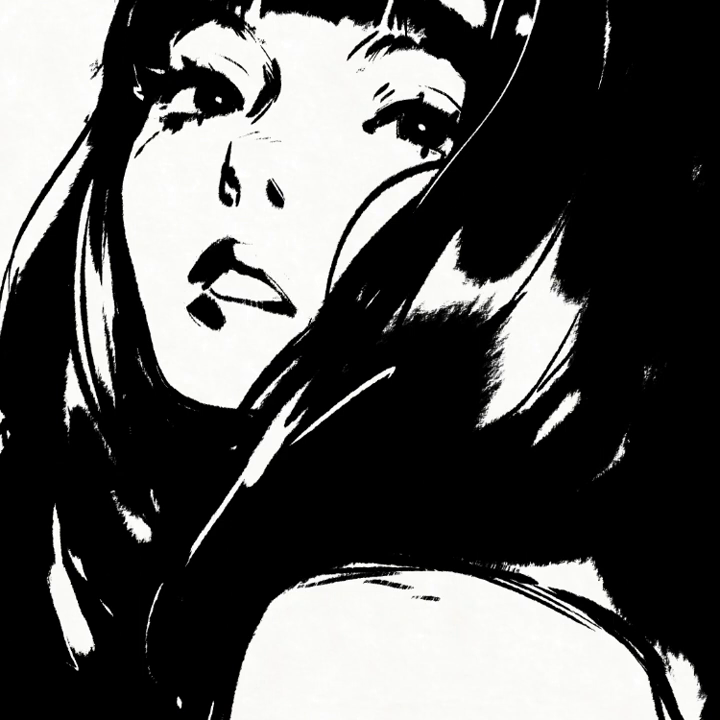
- Inspect the right eye, hair and face at several zoom levels
key(ctrl+0)
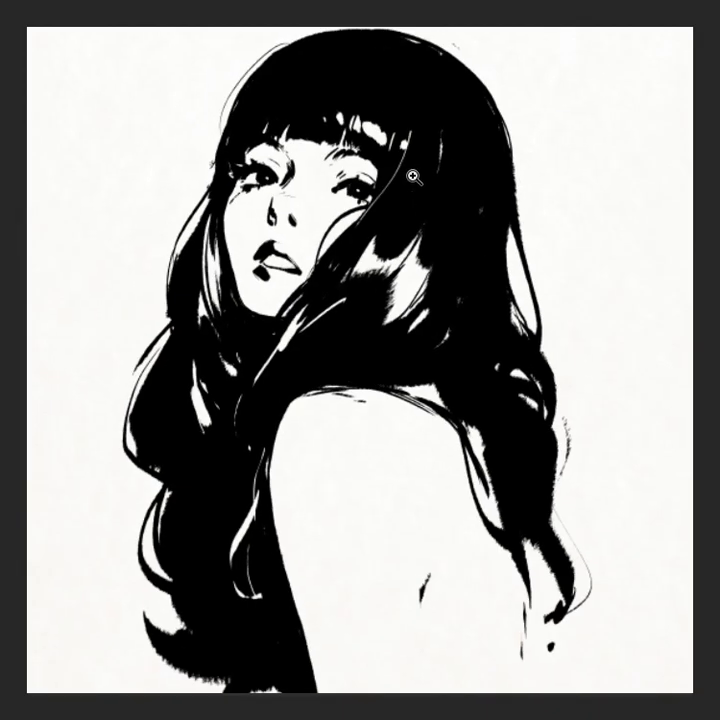
click(413, 178)
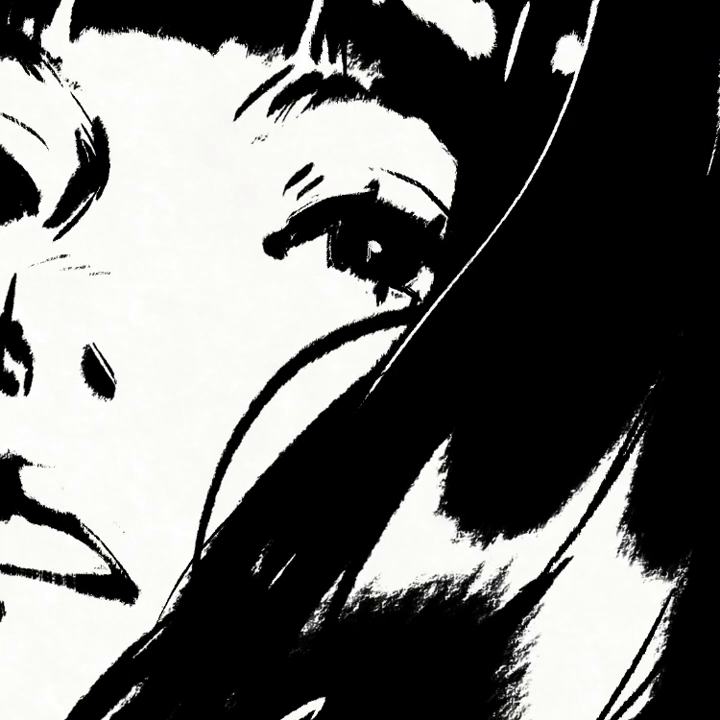
key(ctrl+0)
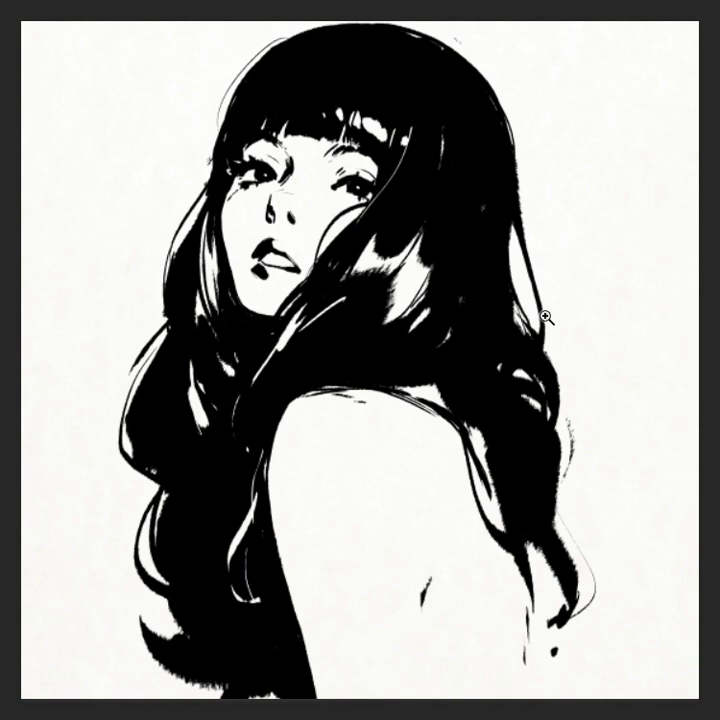
click(322, 120)
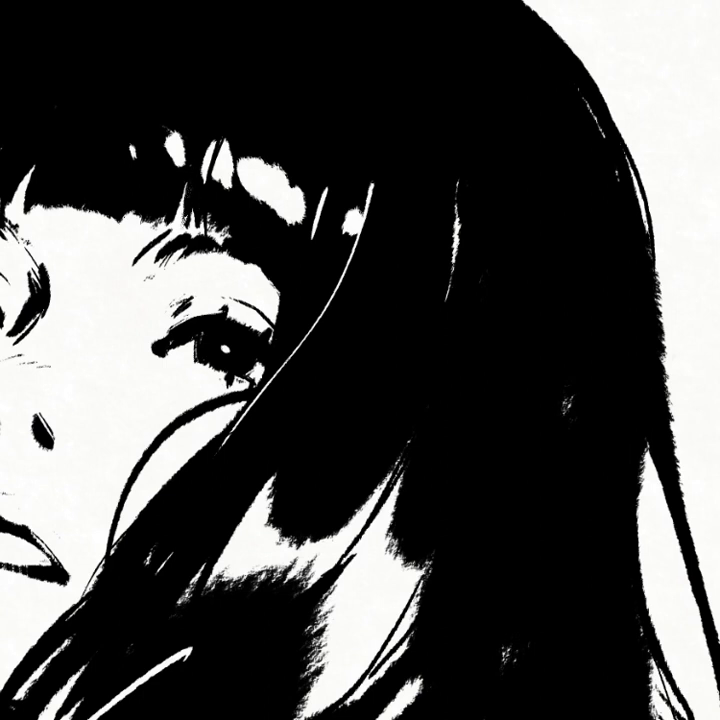
key(ctrl+0)
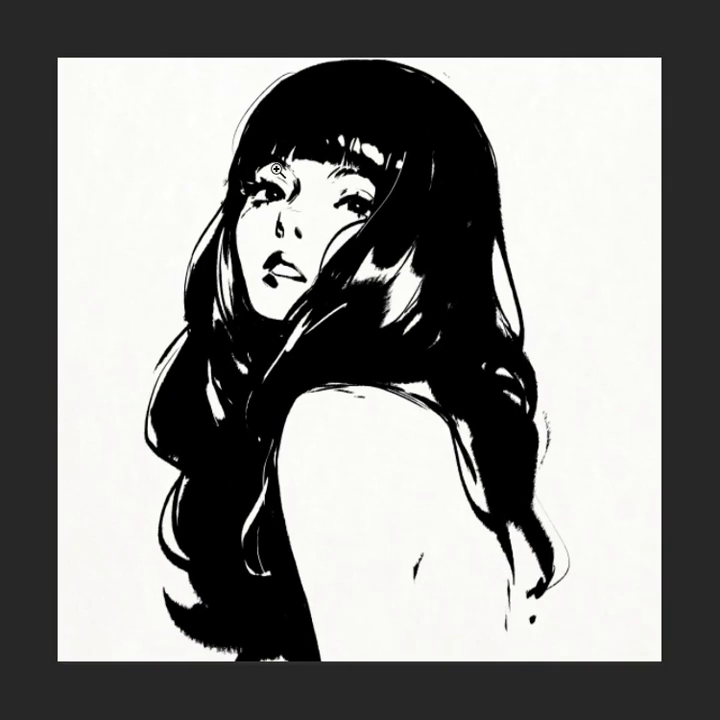
drag(285, 178, 368, 179)
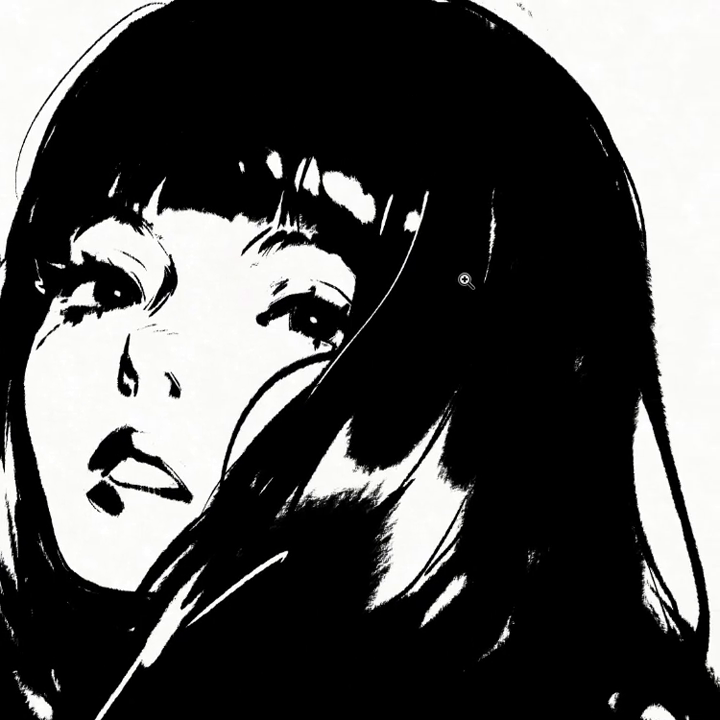
drag(464, 276, 367, 321)
- Zoom closely around the left eye, then back out to the whole illustration
mouse_move(399, 225)
mouse_down()
mouse_move(461, 252)
mouse_move(341, 233)
mouse_up()
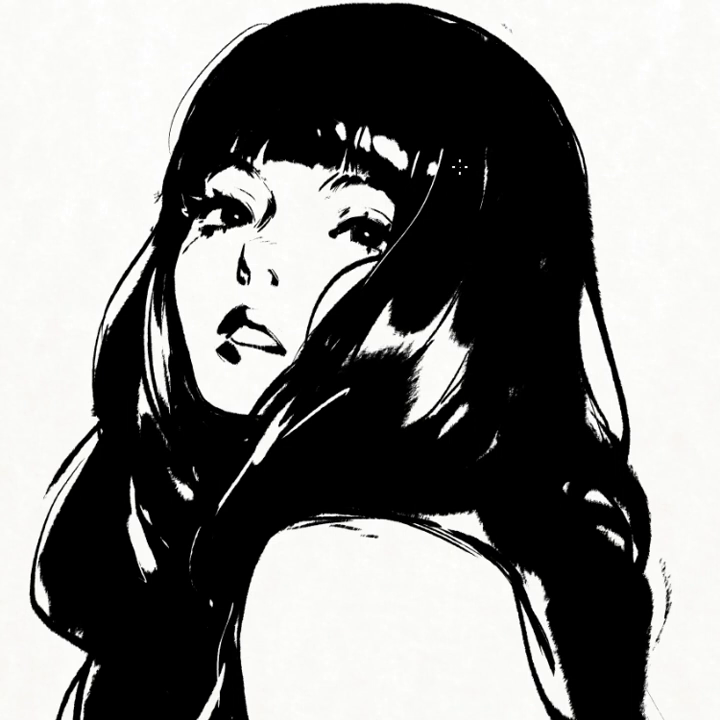
drag(235, 192, 325, 192)
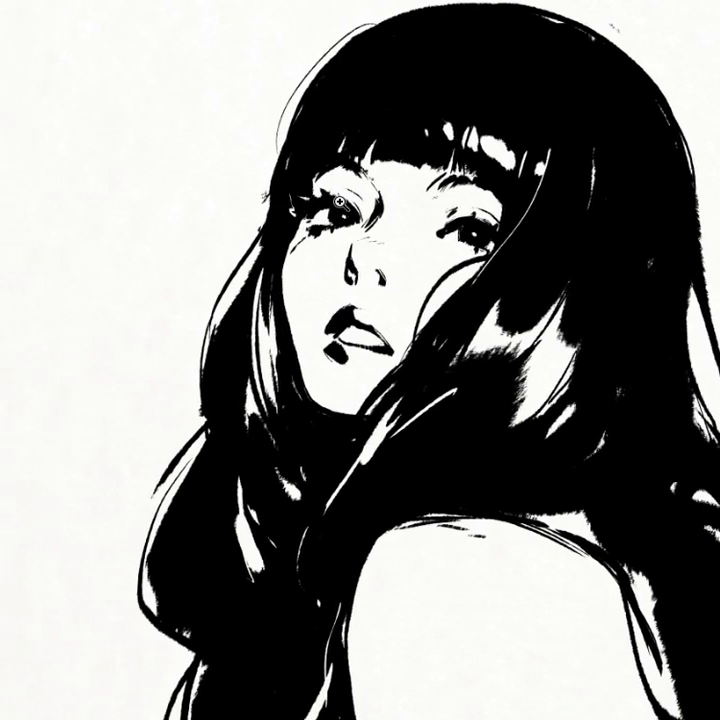
drag(340, 211, 408, 203)
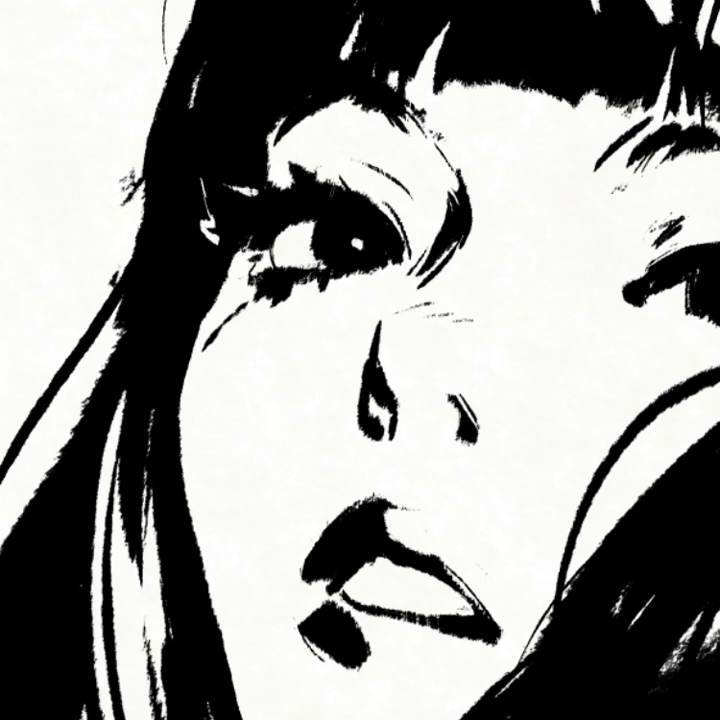
drag(352, 188, 148, 312)
key(ctrl+minus)
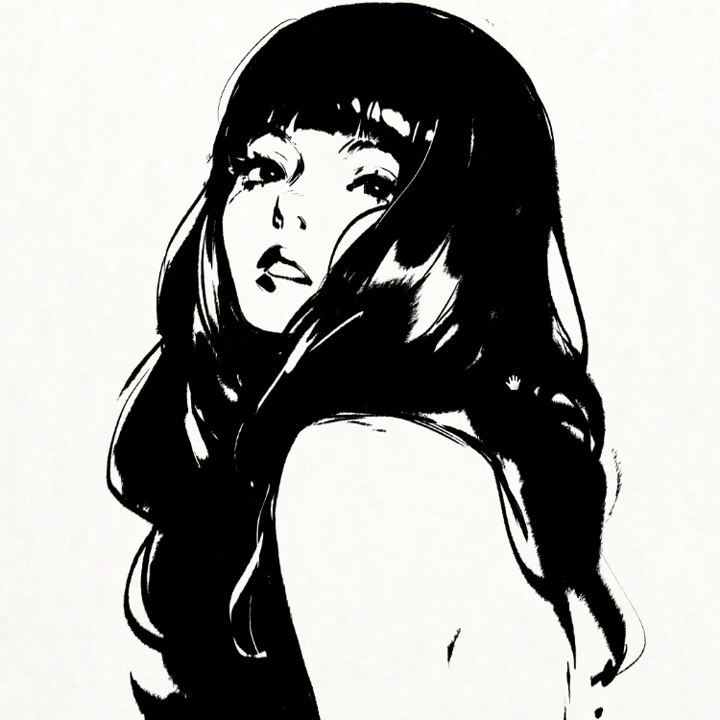
key(ctrl+minus)
key(ctrl+minus)
key(ctrl+minus)
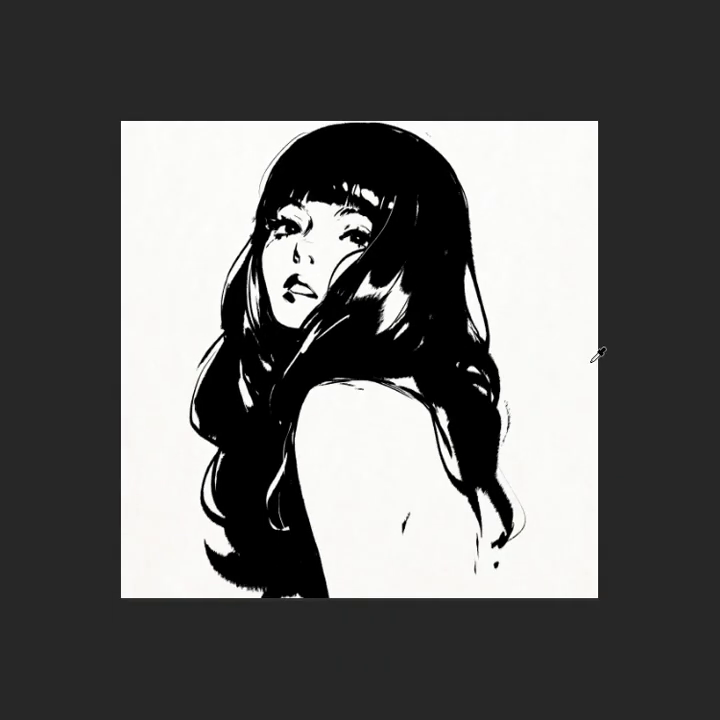
key(ctrl+plus)
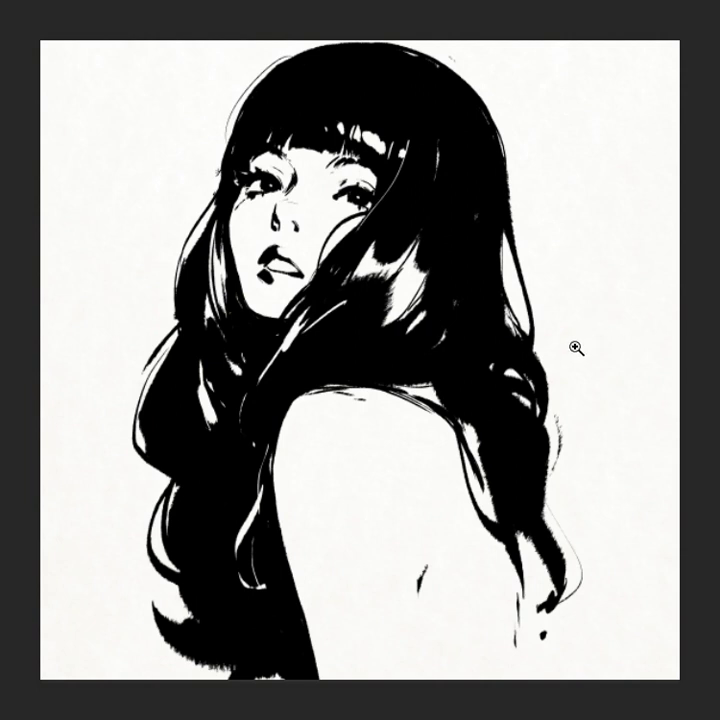
- Zoom in on the lips and draw a thin black stroke beneath their lower left
scroll(535, 373, down, 1)
scroll(307, 284, up, 1)
drag(307, 284, 386, 296)
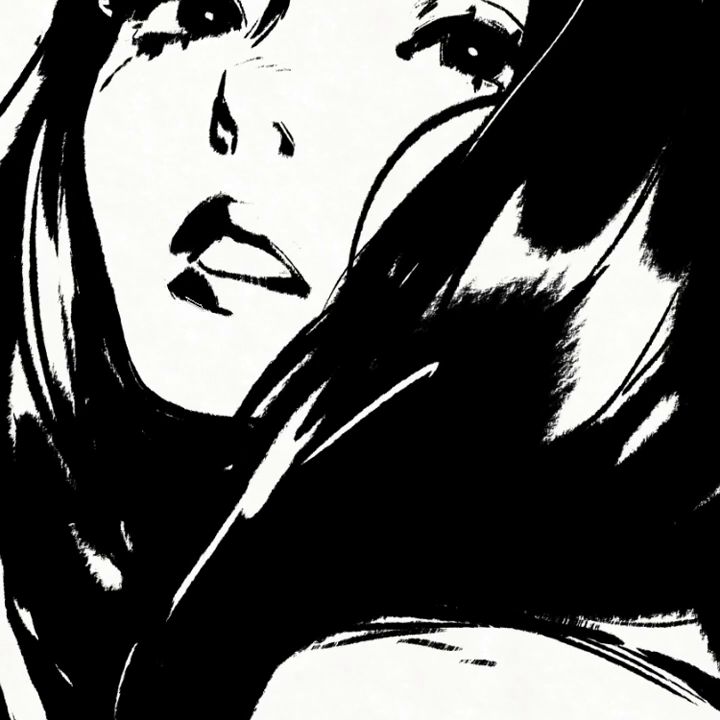
drag(200, 311, 235, 316)
key(ctrl+0)
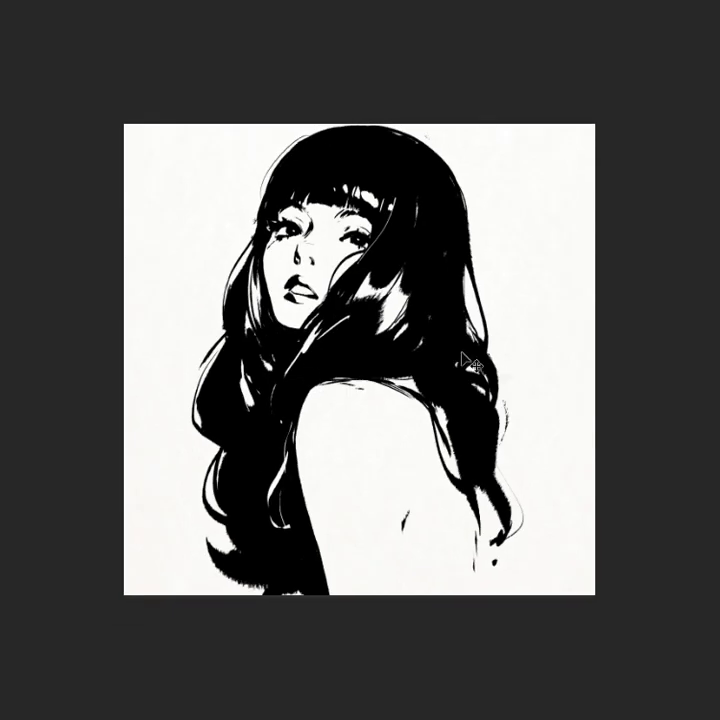
key(ctrl+plus)
key(ctrl+plus)
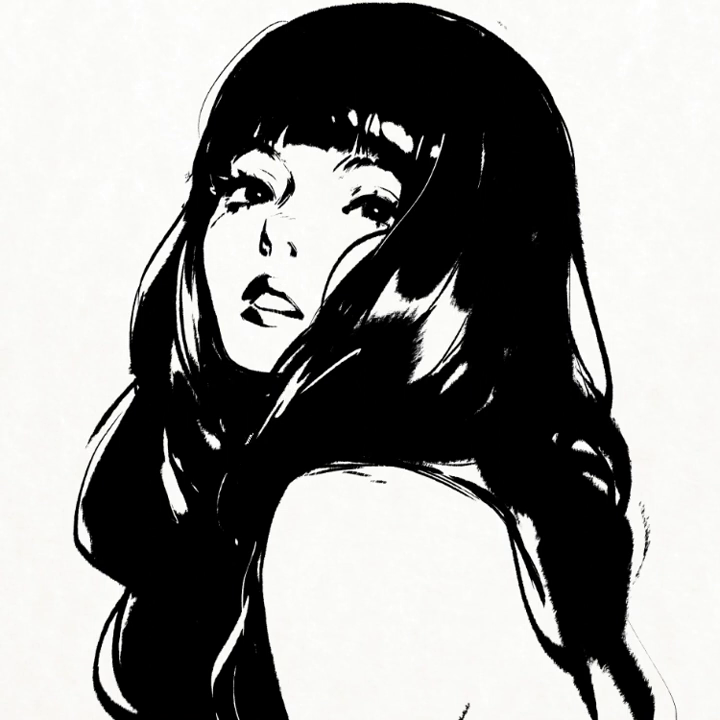
- Zoom out to the whole artwork and flip the canvas horizontally
scroll(357, 390, down, 1)
scroll(383, 394, down, 1)
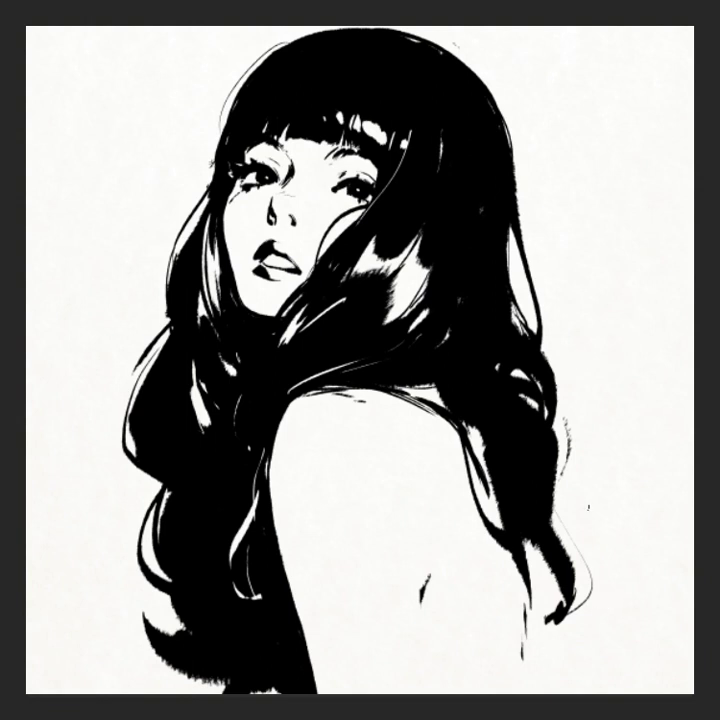
key(ctrl+minus)
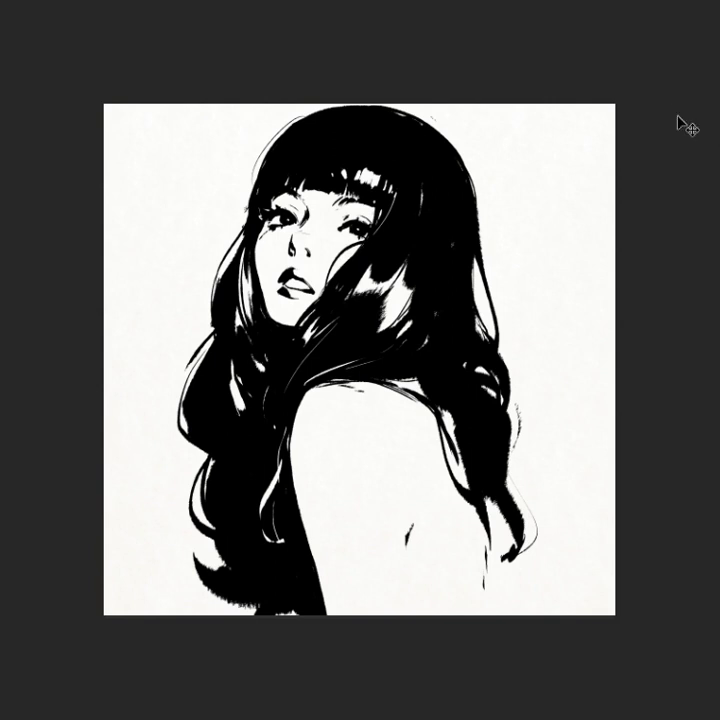
key(m)
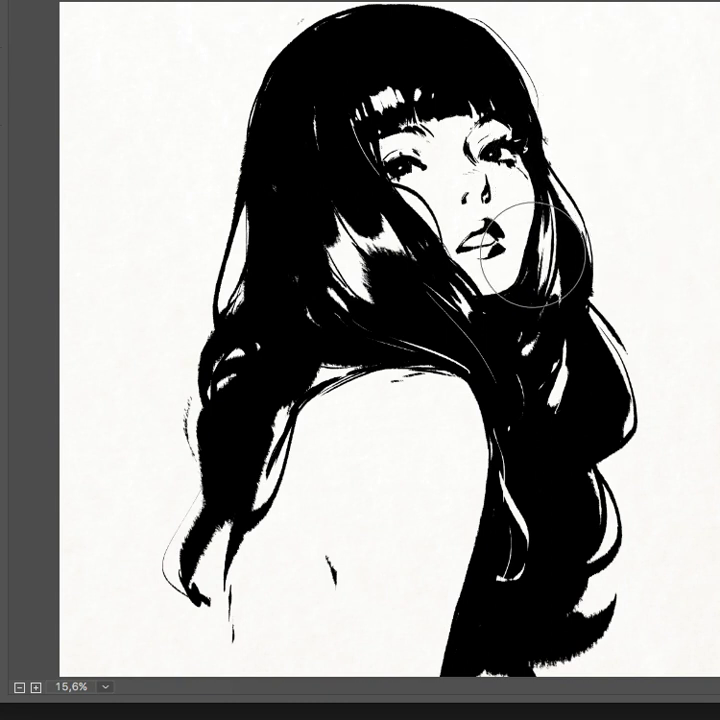
key(bracketleft)
key(bracketleft)
key(bracketleft)
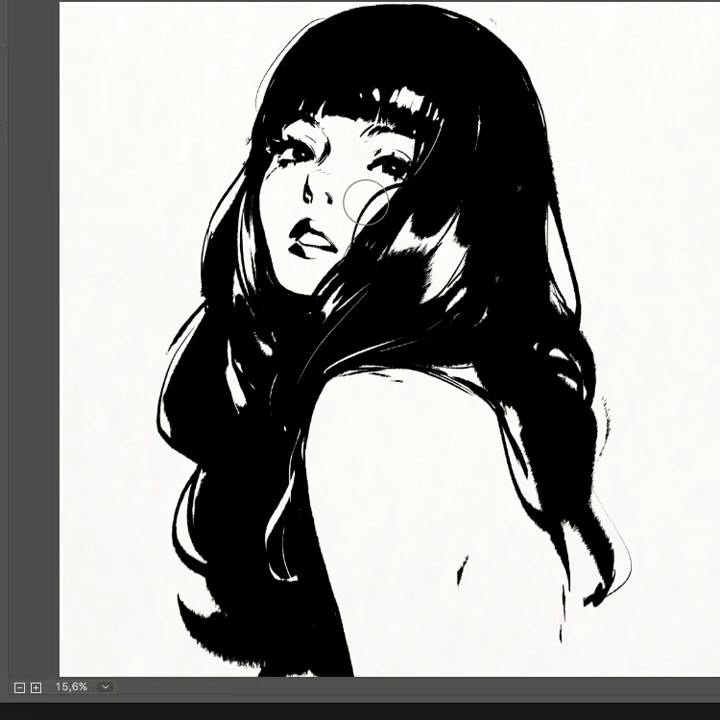
key(])
key(])
key(])
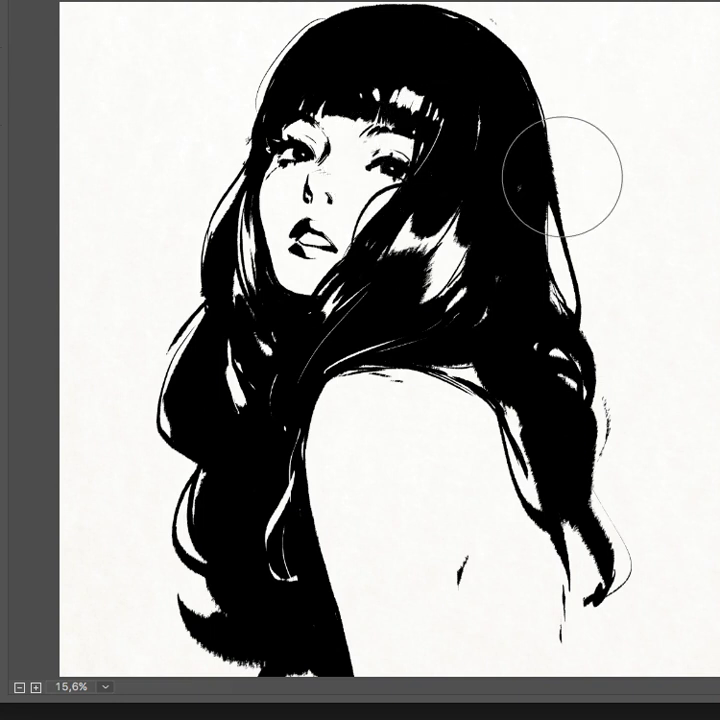
key([)
key([)
key([)
key([)
key([)
key([)
key(])
key(])
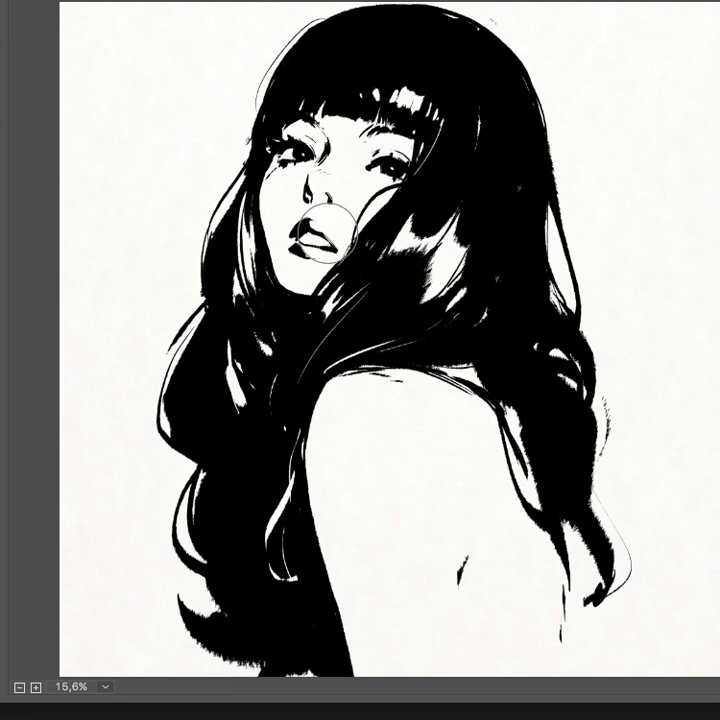
key(bracketright)
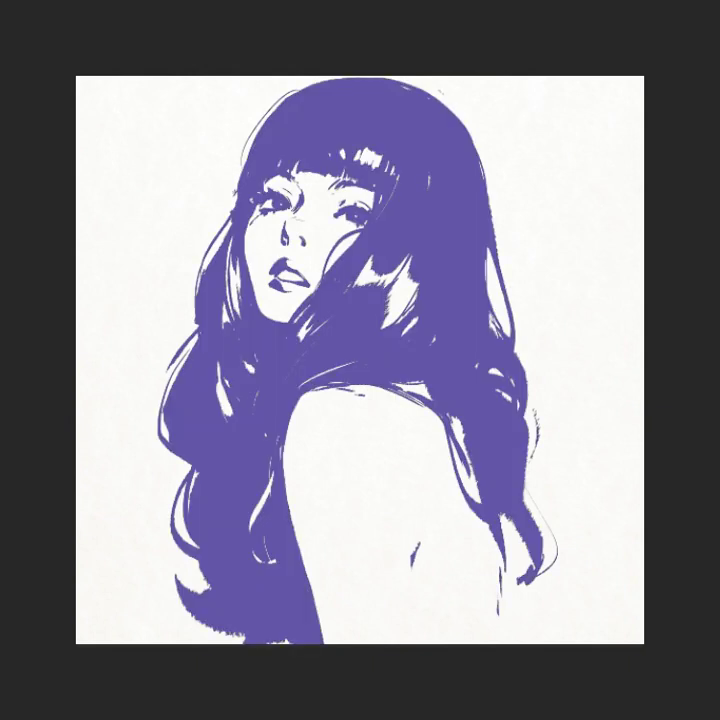
- Paint dark purple watercolour patches on the hair and below the shoulder, plus a magenta highlight by the cheek
drag(458, 338, 470, 378)
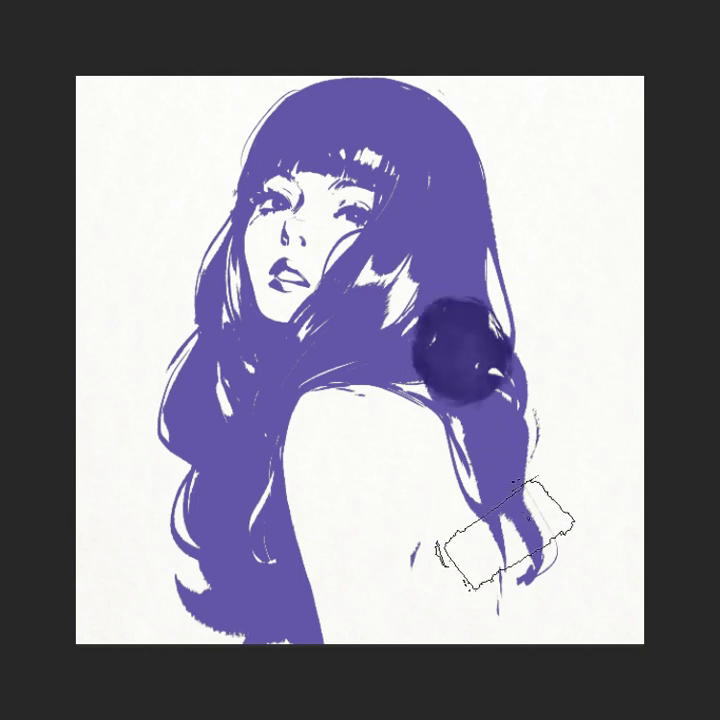
mouse_move(527, 578)
mouse_down()
mouse_move(514, 570)
mouse_move(506, 578)
mouse_move(522, 578)
mouse_up()
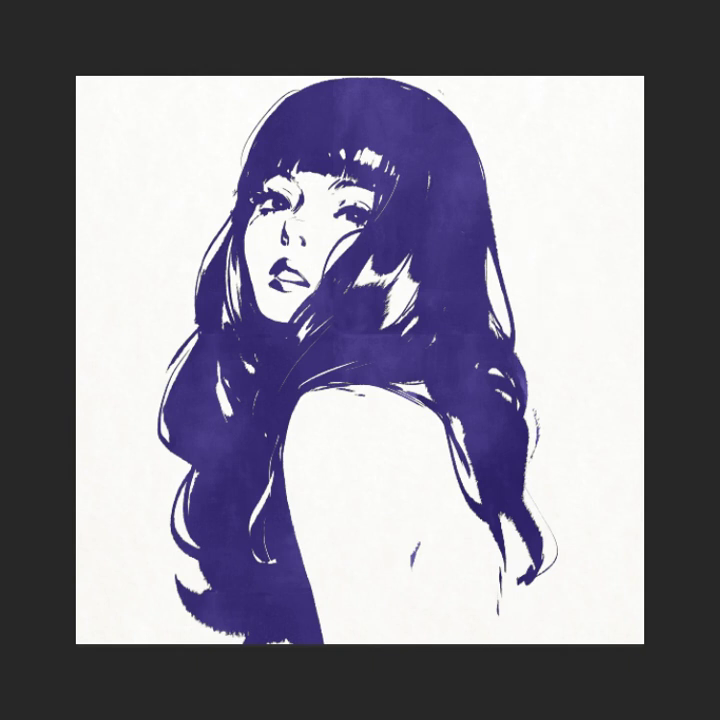
mouse_move(352, 292)
mouse_down()
mouse_move(380, 270)
mouse_move(405, 305)
mouse_move(350, 262)
mouse_up()
- Paint magenta highlights across the upper, left, lower-left and neck hair
key(ctrl+z)
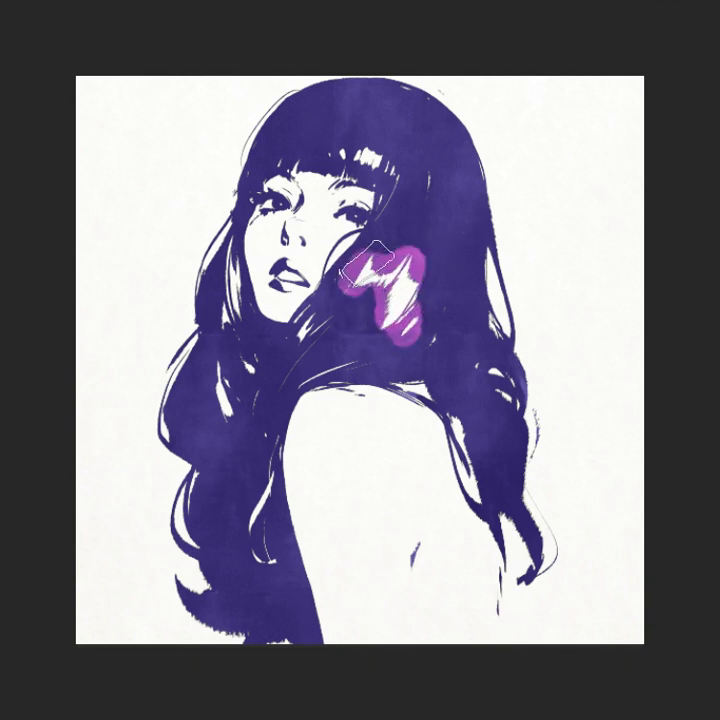
drag(348, 148, 395, 177)
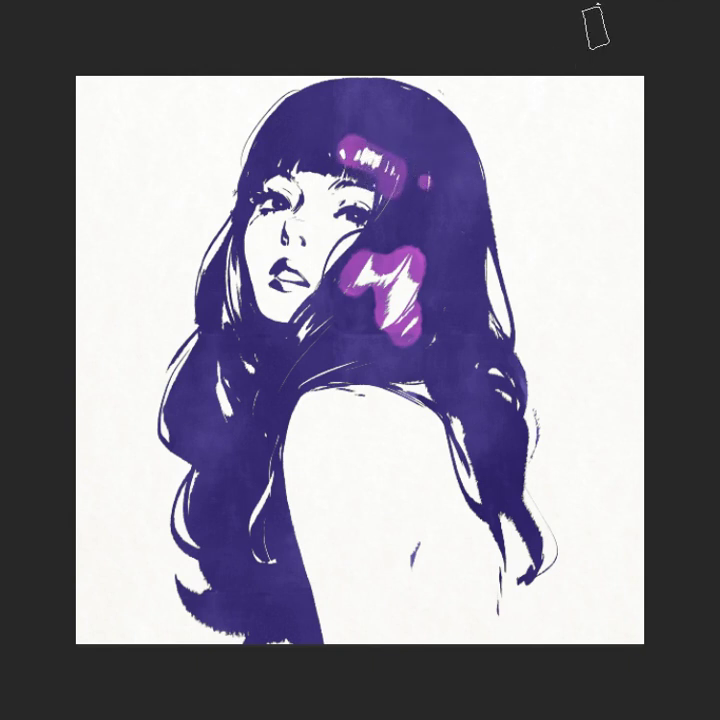
drag(222, 405, 248, 373)
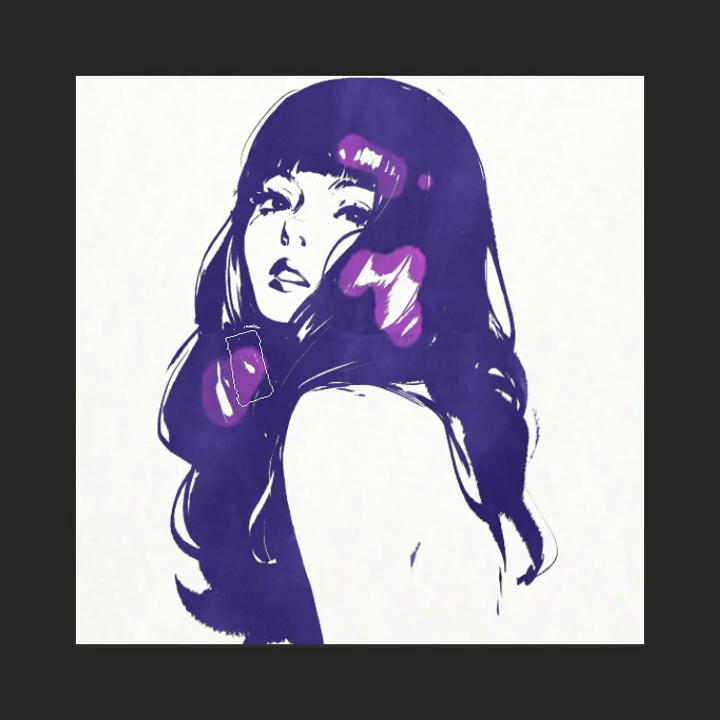
drag(218, 238, 224, 300)
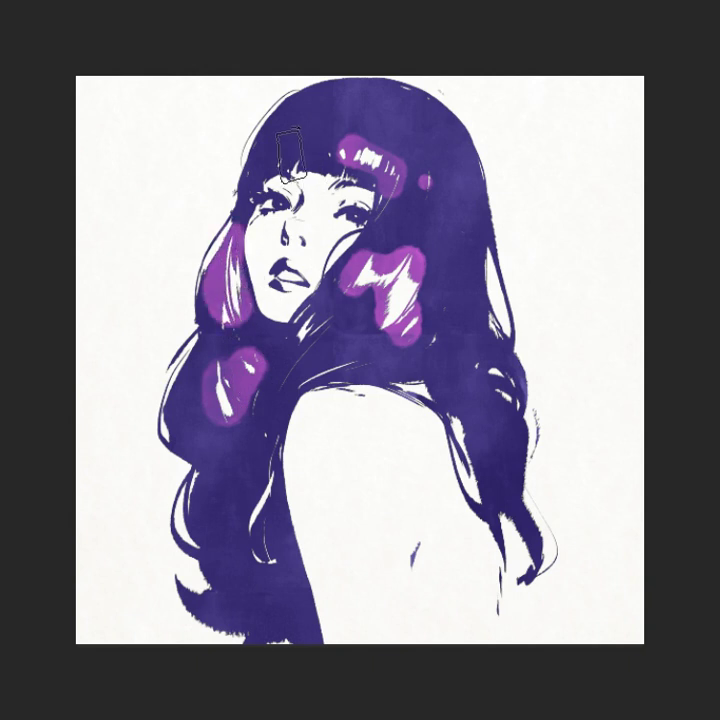
drag(262, 465, 265, 554)
drag(308, 338, 330, 310)
drag(292, 380, 365, 360)
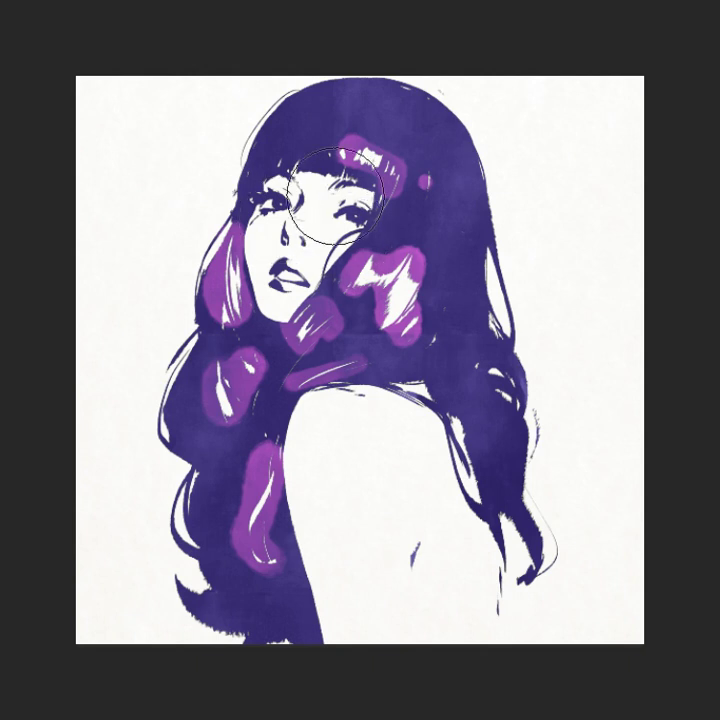
- Add a soft pink glow over the bangs, left hair and lower shoulder hair
drag(300, 205, 380, 220)
drag(265, 200, 258, 318)
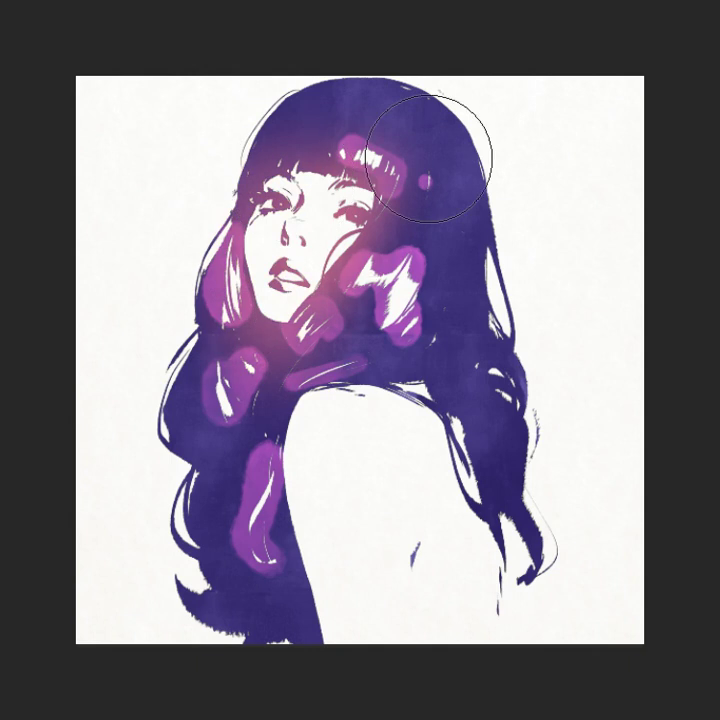
drag(380, 433, 383, 380)
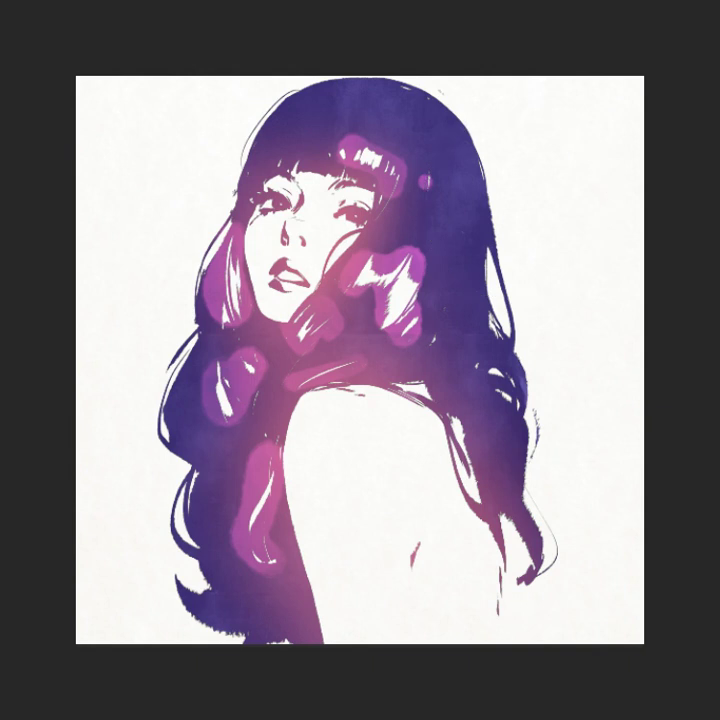
- Tone the pink glow on the central and left hair back down with dark purple
drag(321, 321, 362, 394)
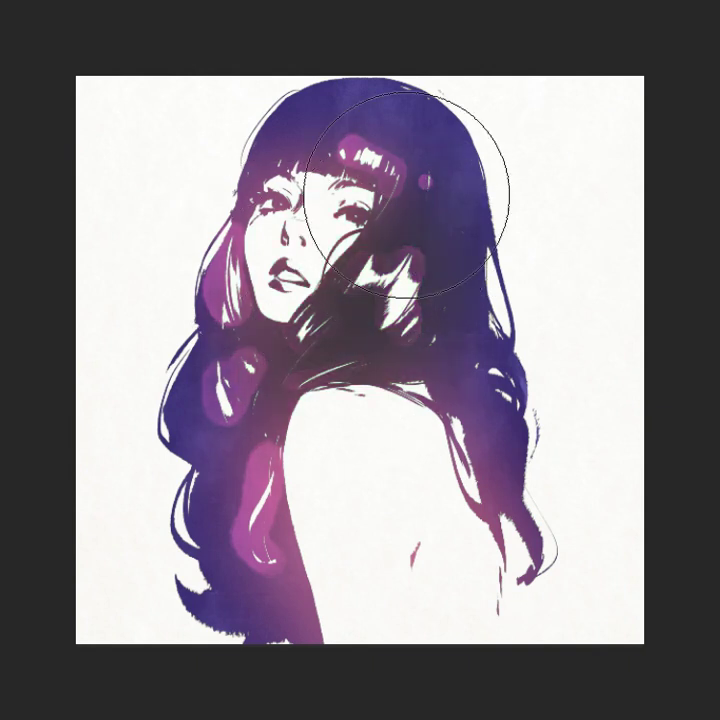
key(ctrl+z)
key(bracketleft)
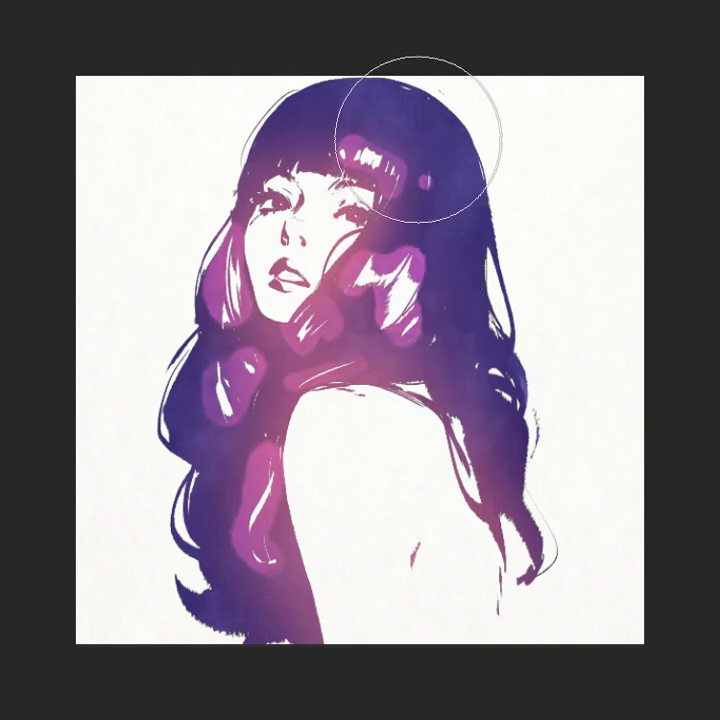
drag(217, 530, 300, 300)
mouse_move(559, 587)
mouse_down()
mouse_move(315, 363)
mouse_move(503, 466)
mouse_up()
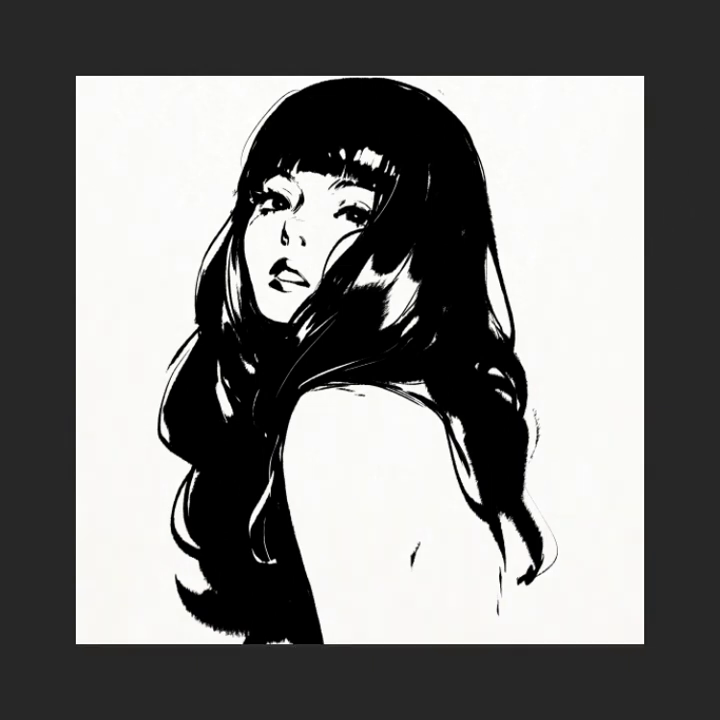
- Select the whole canvas and test scaling it about 160% from a pivot on the face
key(ctrl+a)
key(ctrl+t)
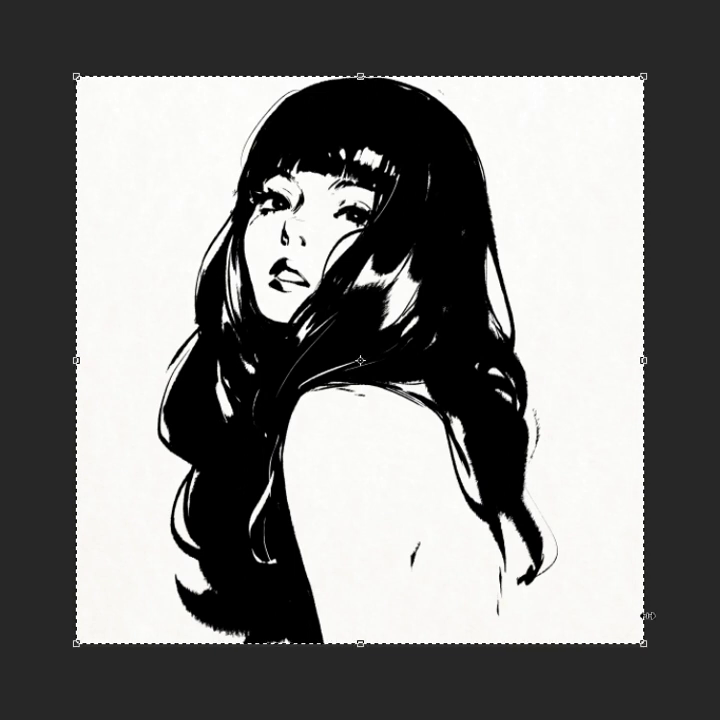
mouse_move(360, 358)
mouse_down()
mouse_move(306, 230)
mouse_move(286, 228)
mouse_up()
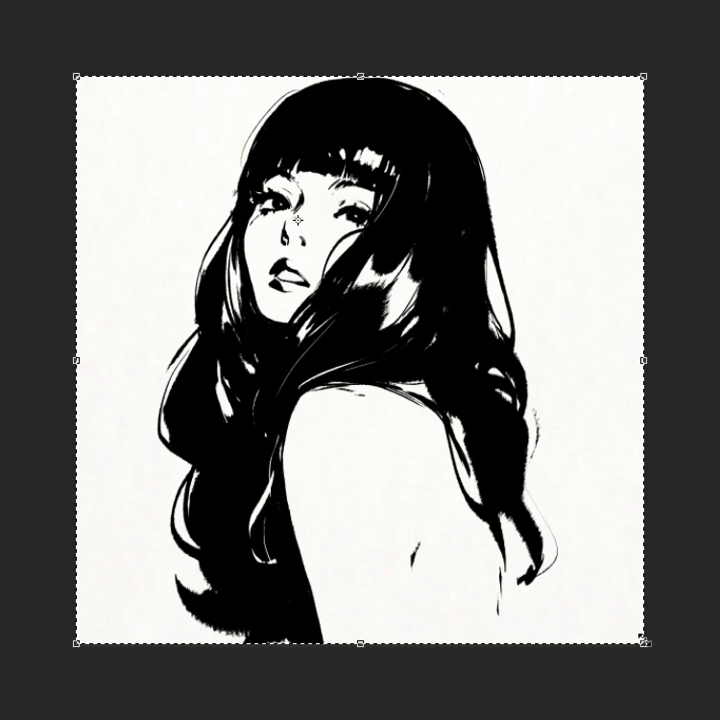
drag(643, 641, 646, 640)
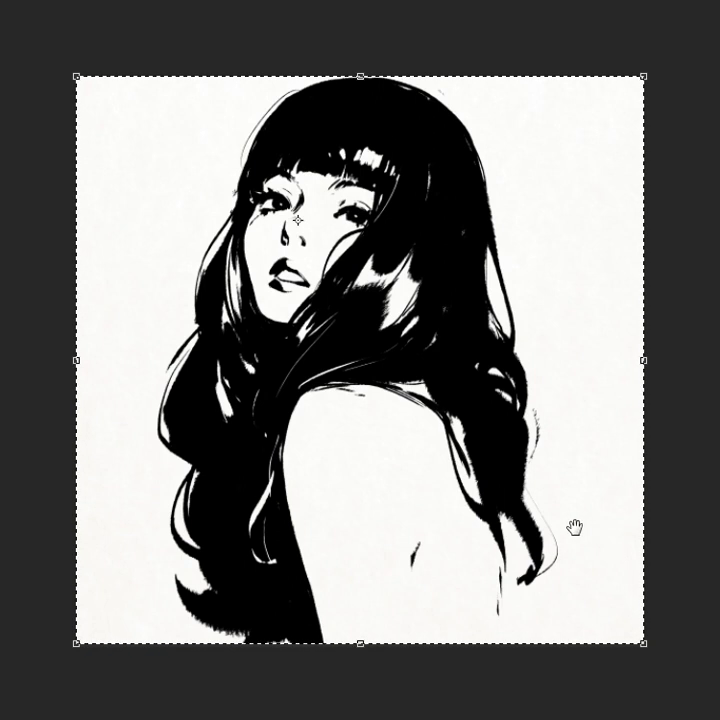
drag(559, 534, 664, 583)
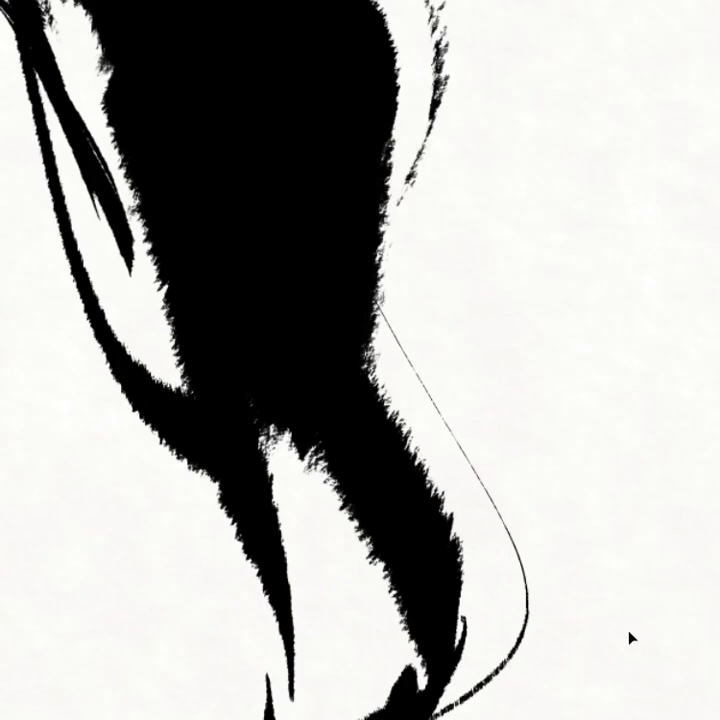
drag(632, 627, 426, 259)
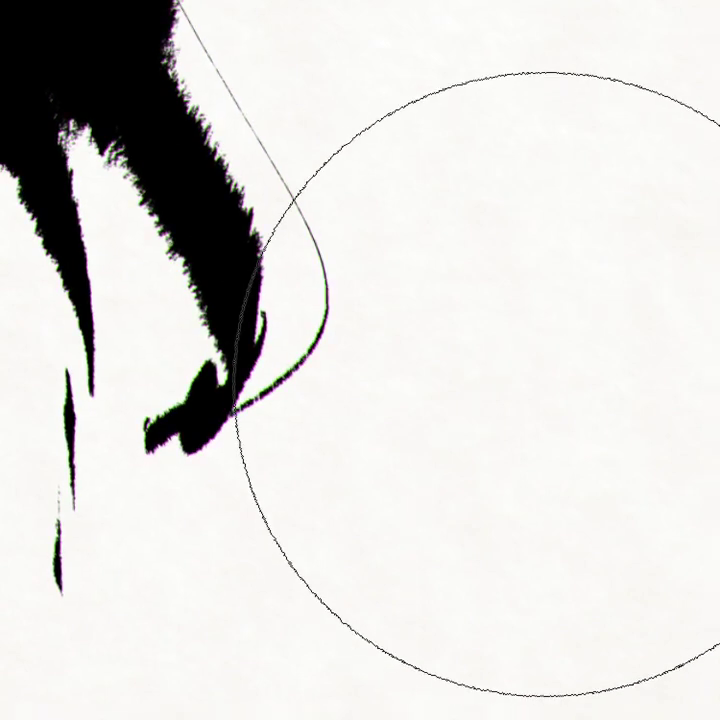
key(ctrl+0)
key(ctrl+a)
key(ctrl+plus)
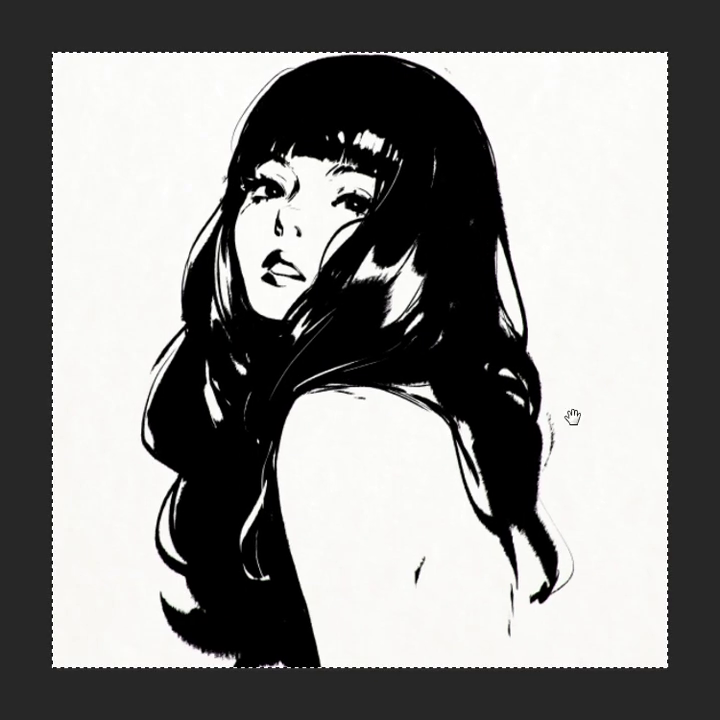
key(ctrl+d)
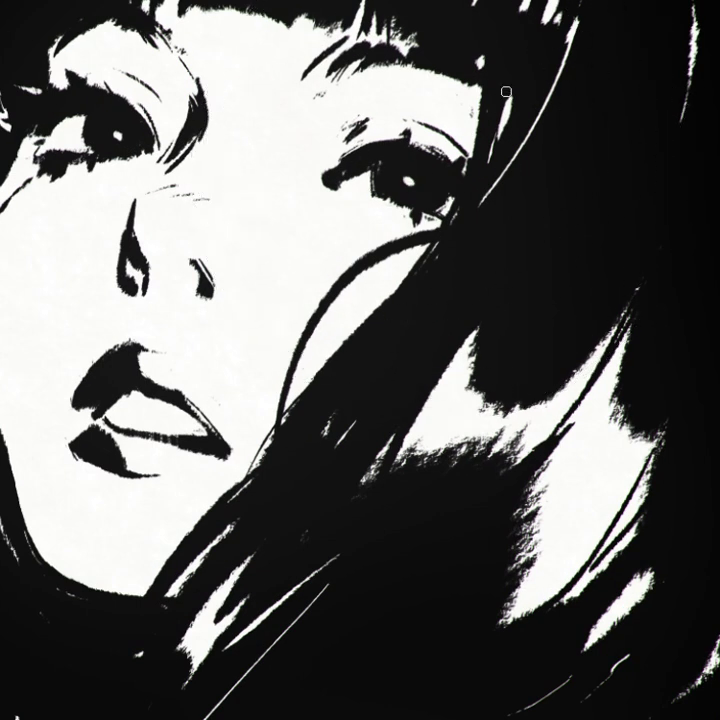
drag(331, 217, 371, 230)
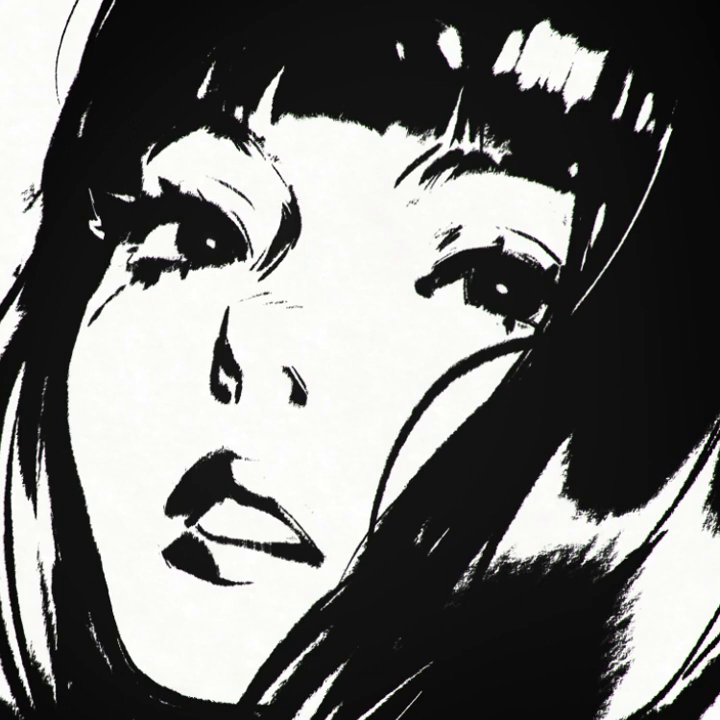
drag(264, 270, 298, 212)
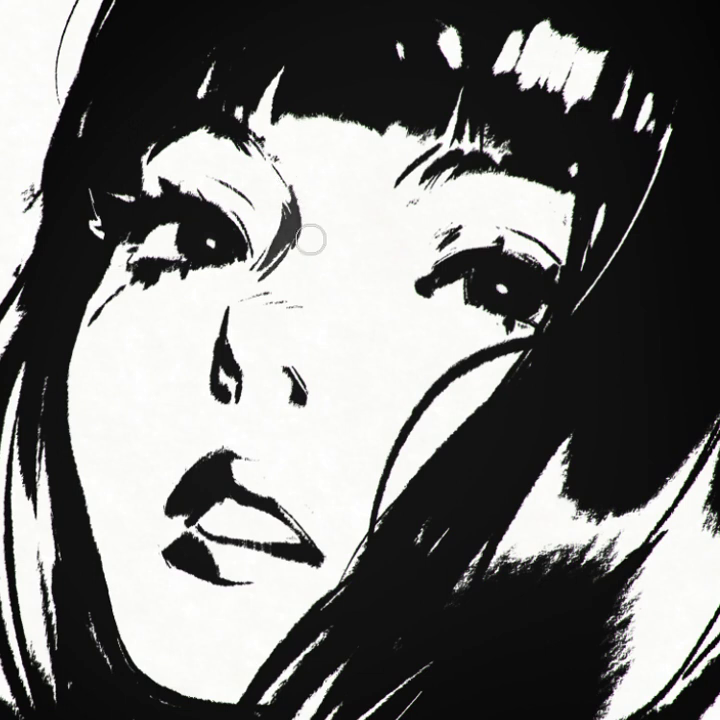
mouse_move(408, 204)
mouse_down()
mouse_move(333, 224)
mouse_move(200, 334)
mouse_move(422, 247)
mouse_up()
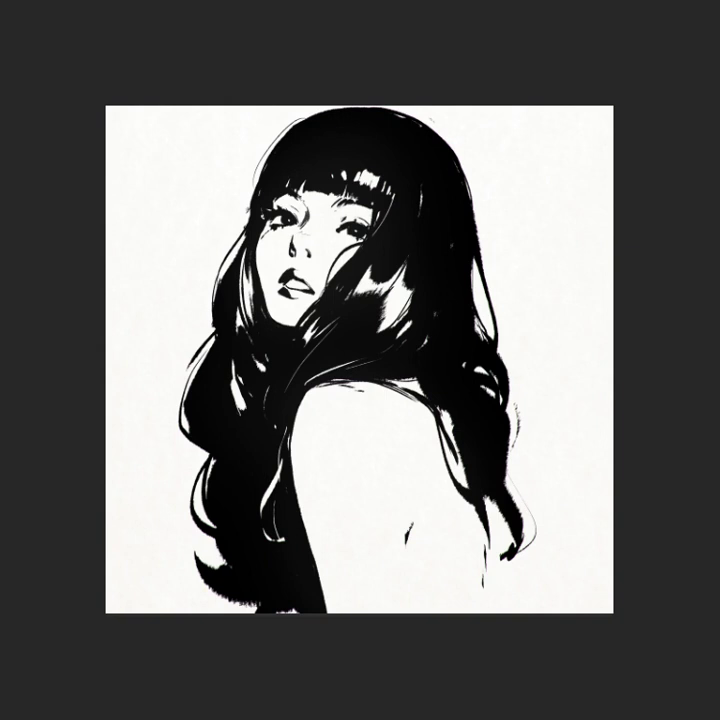
mouse_move(508, 172)
mouse_down()
mouse_move(554, 382)
mouse_move(580, 373)
mouse_move(607, 452)
mouse_move(630, 407)
mouse_up()
key(Escape)
scroll(430, 235, up, 2)
scroll(400, 336, up, 5)
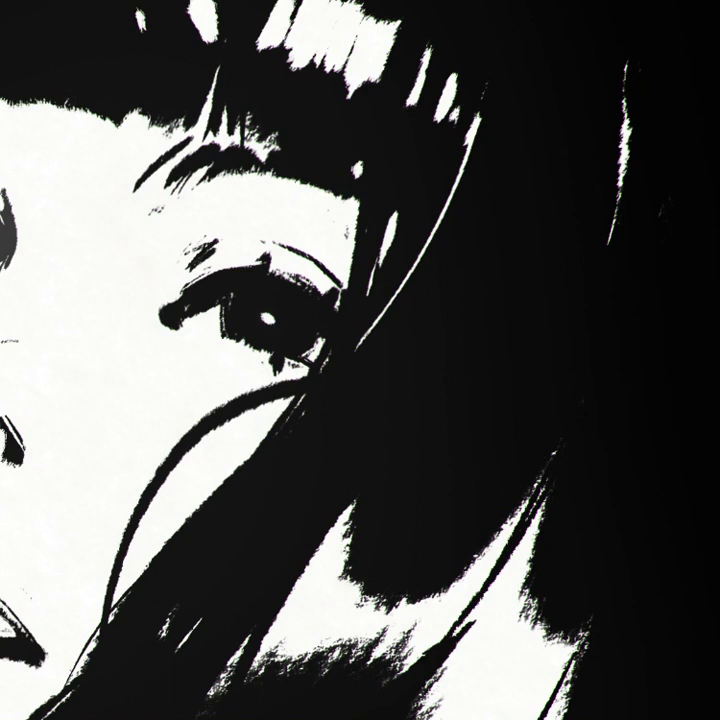
drag(280, 372, 305, 362)
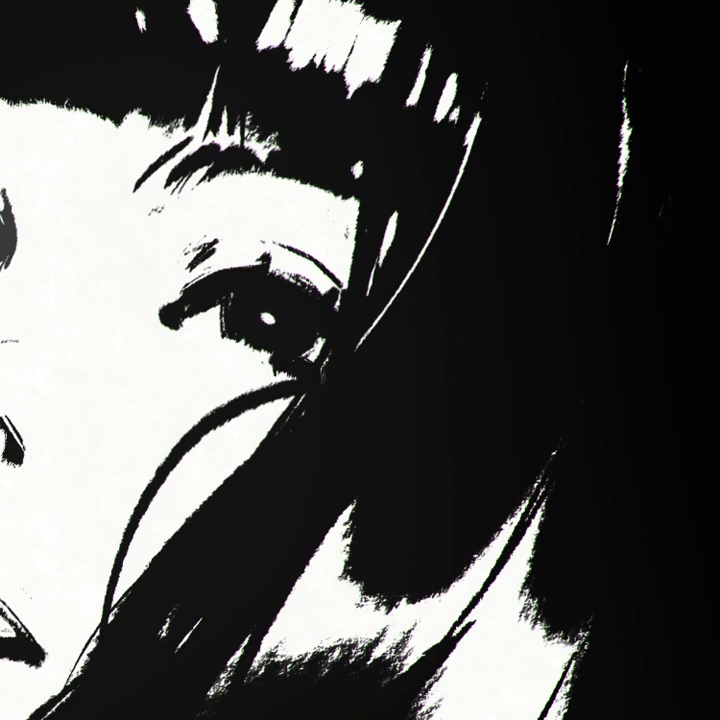
drag(256, 350, 258, 368)
key(ctrl+0)
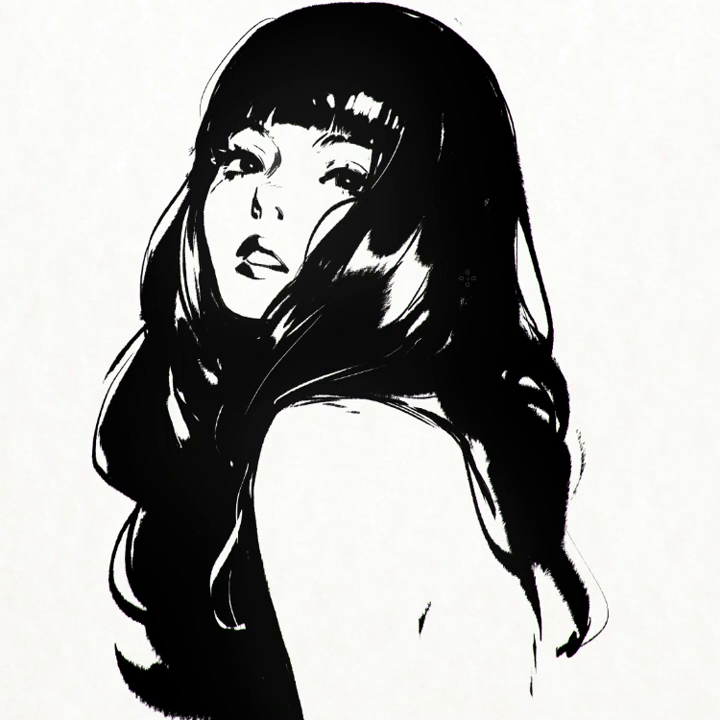
key(ctrl+minus)
key(ctrl+minus)
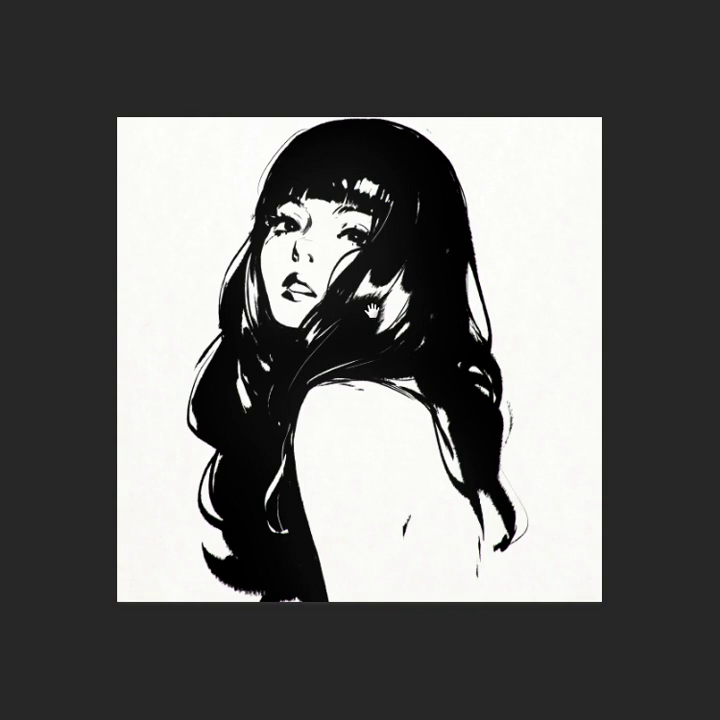
key(ctrl+plus)
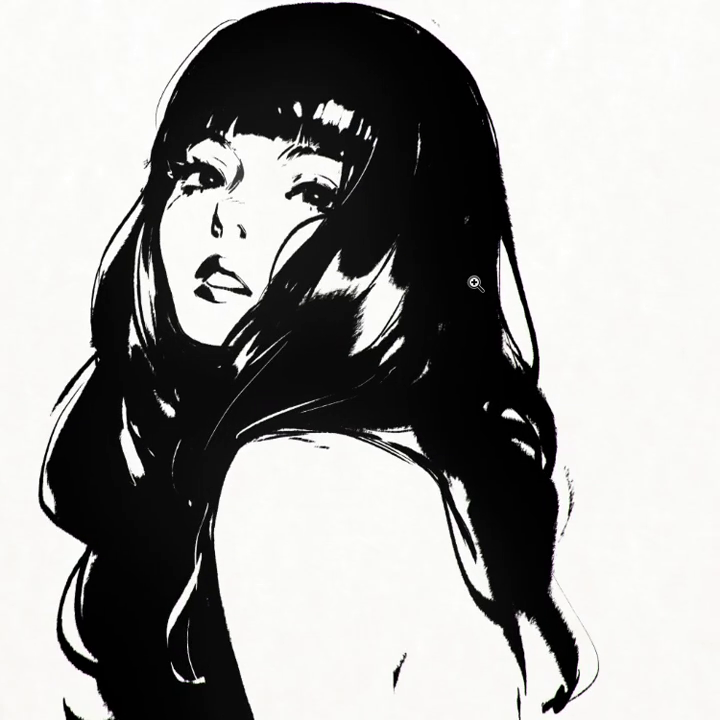
drag(342, 84, 411, 161)
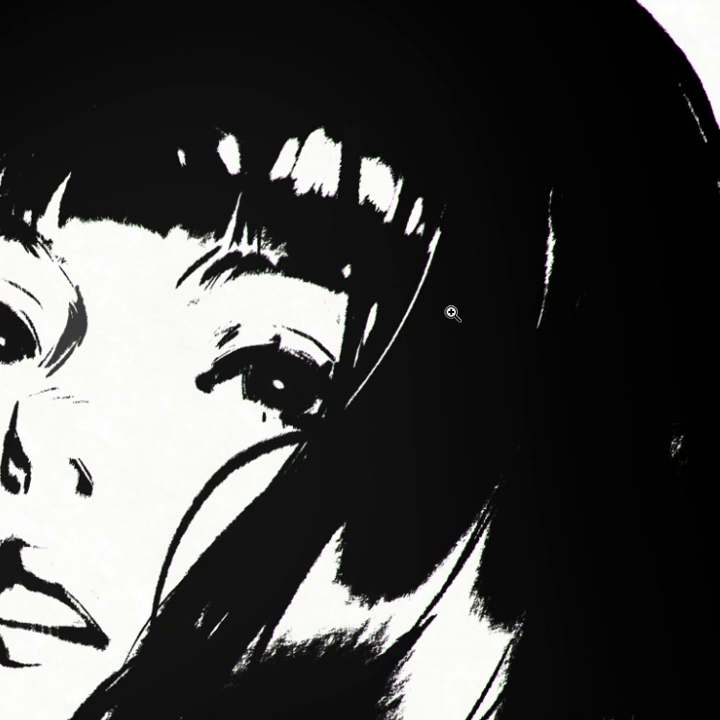
key(ctrl+0)
scroll(443, 145, up, 3)
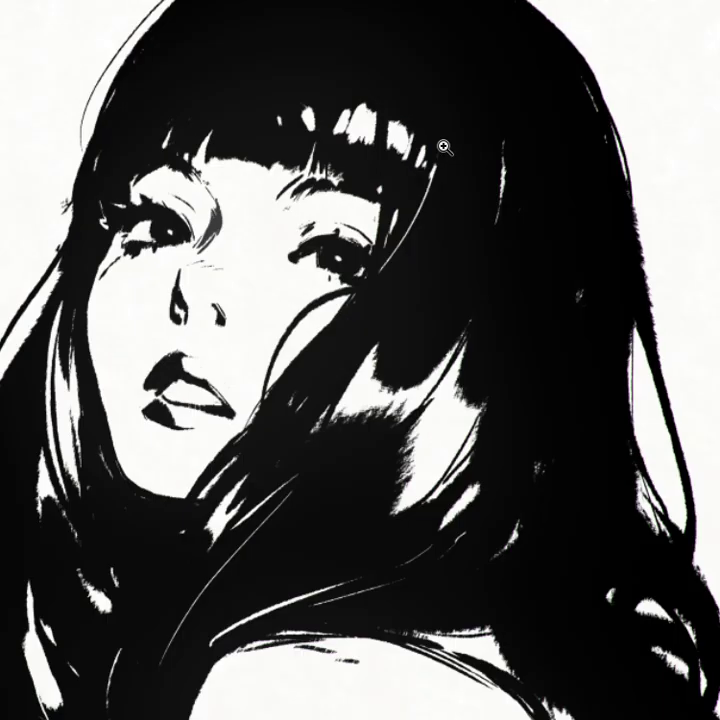
scroll(455, 161, up, 3)
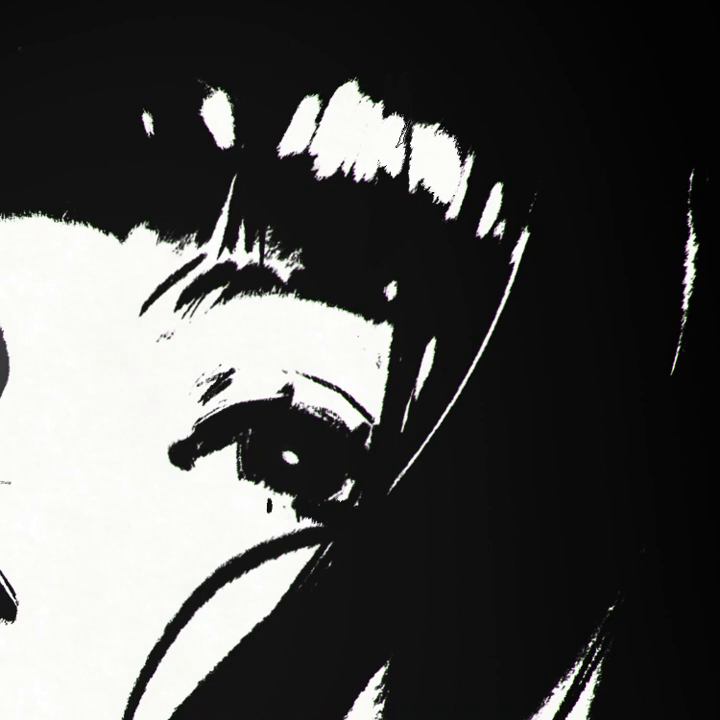
key(ctrl+0)
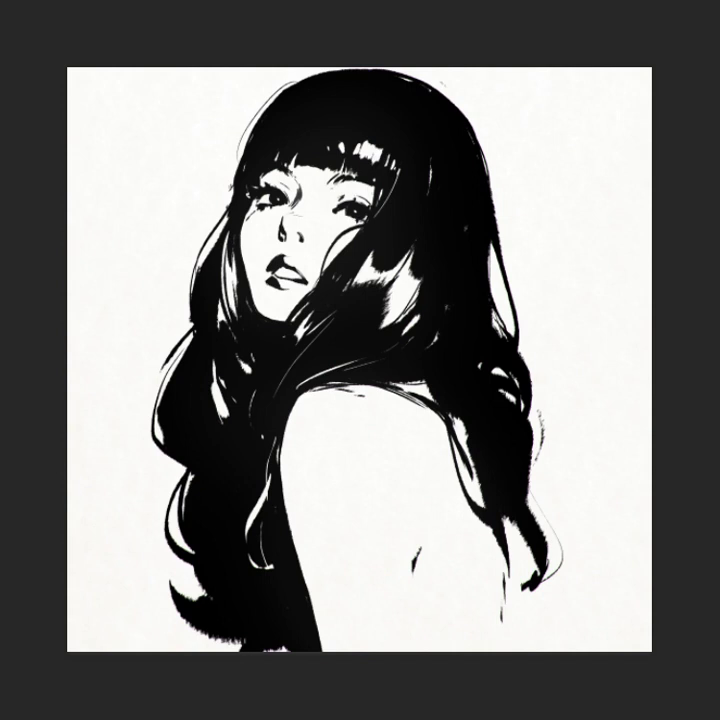
click(418, 130)
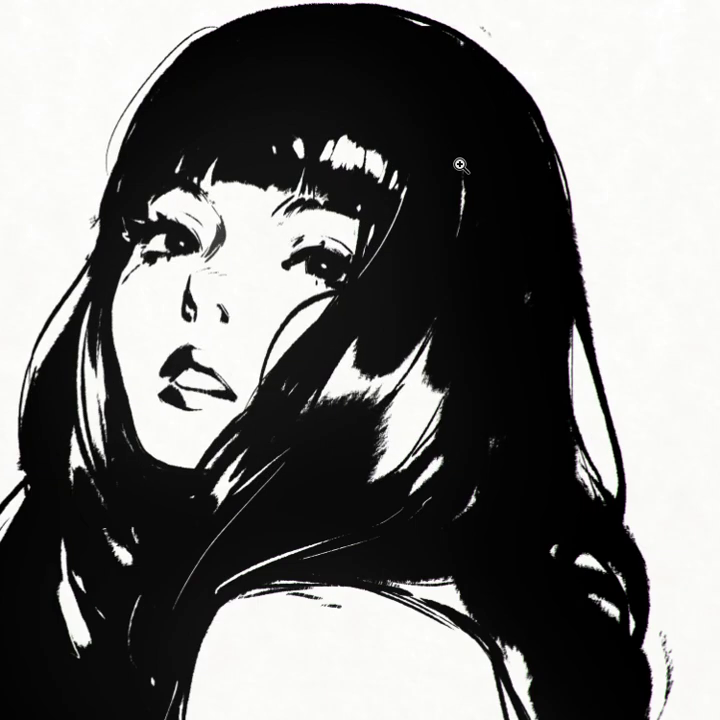
ctrl+click(382, 232)
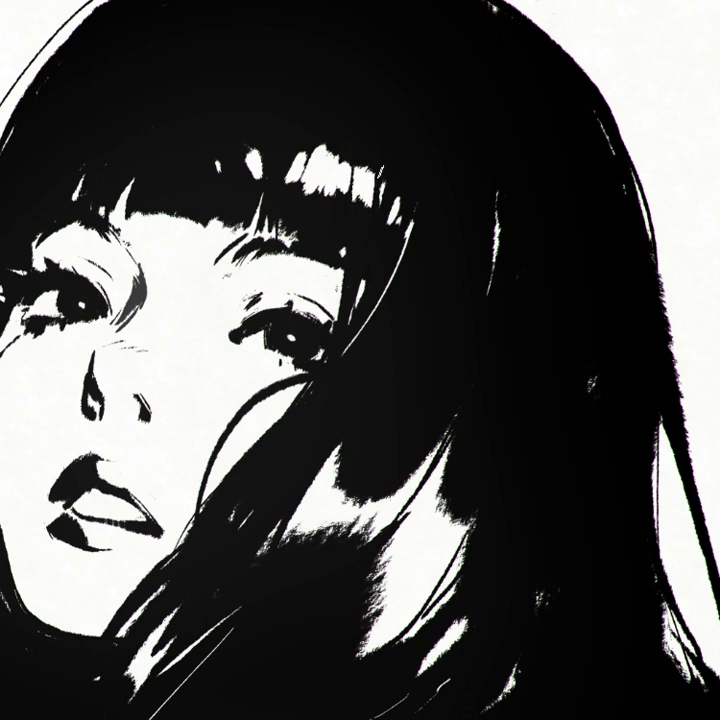
key(ctrl+0)
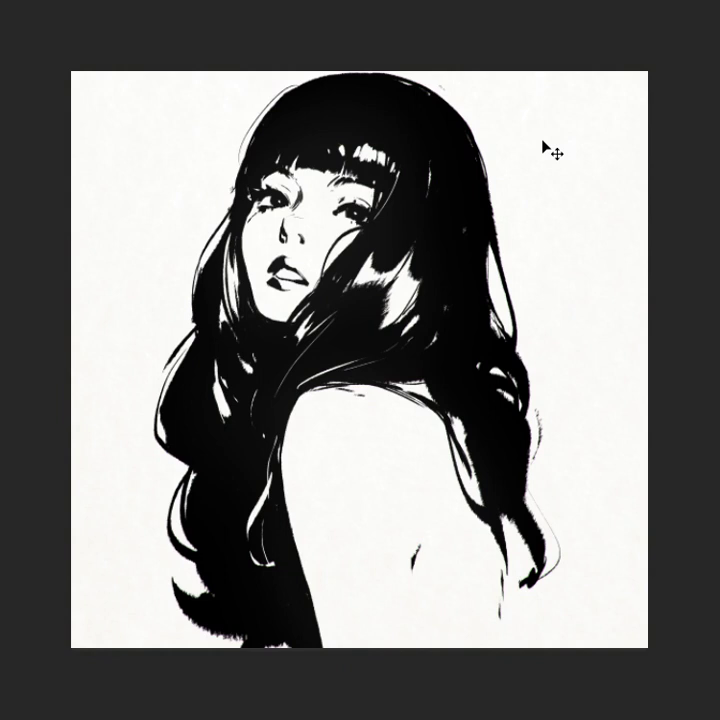
- Free-transform the drawing layer, scaling it slightly larger from the top-right corner
key(ctrl+t)
drag(648, 70, 646, 72)
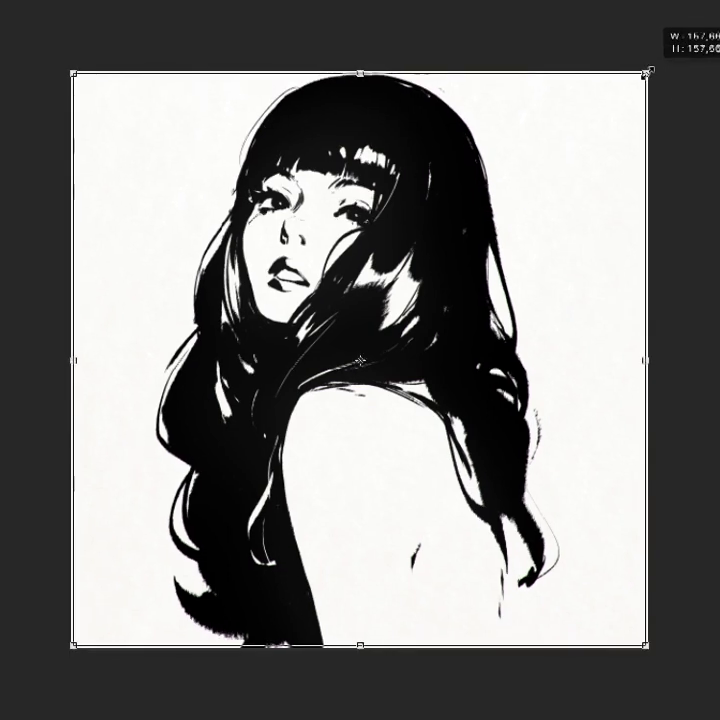
drag(648, 71, 649, 70)
key(Return)
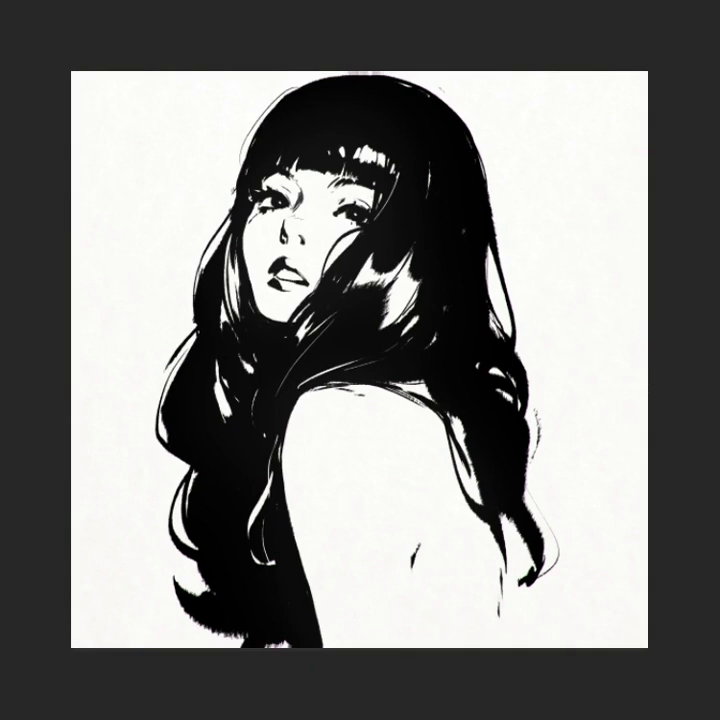
- Zoom in to check the top hair edge, then fit and zoom the view back out
drag(528, 90, 481, 132)
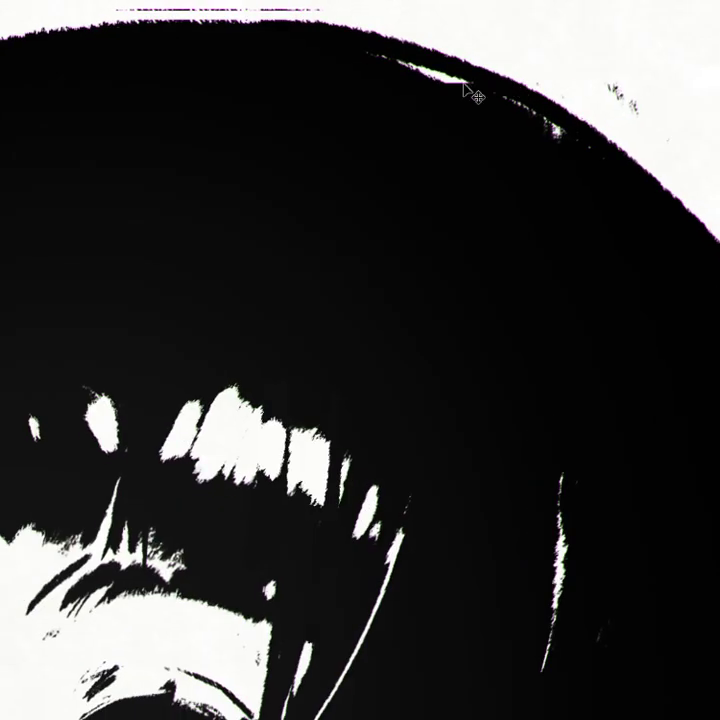
key(ctrl+0)
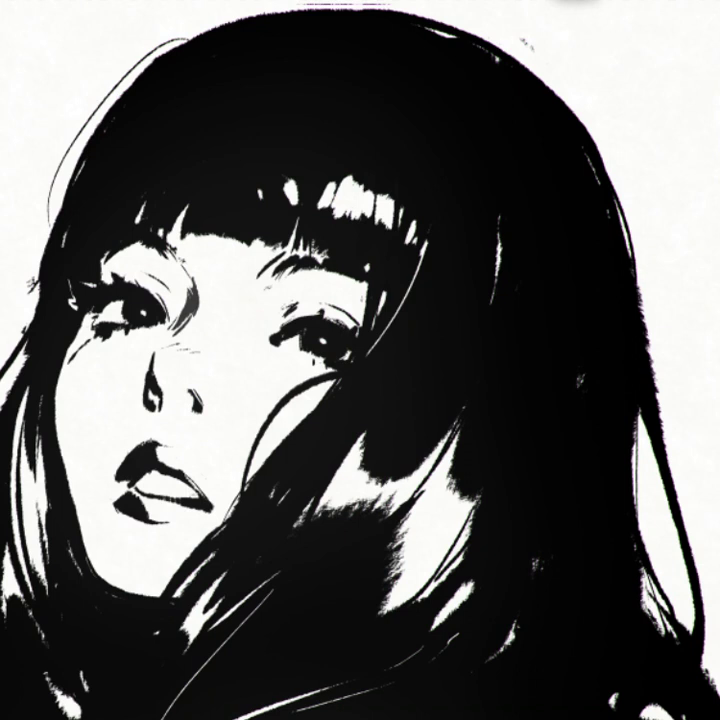
click(508, 20)
scroll(495, 215, down, 2)
scroll(495, 215, down, 2)
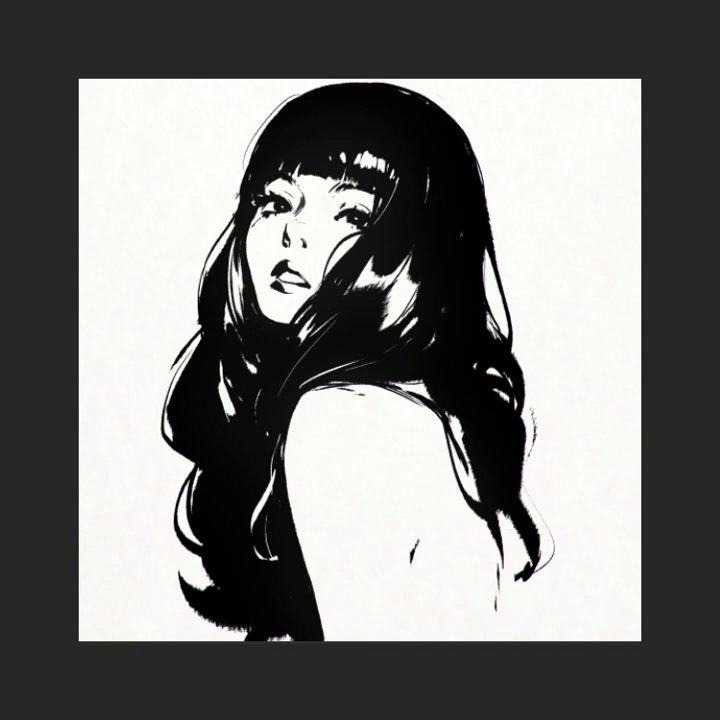
mouse_move(296, 643)
mouse_down()
mouse_move(371, 659)
mouse_move(297, 652)
mouse_move(357, 641)
mouse_up()
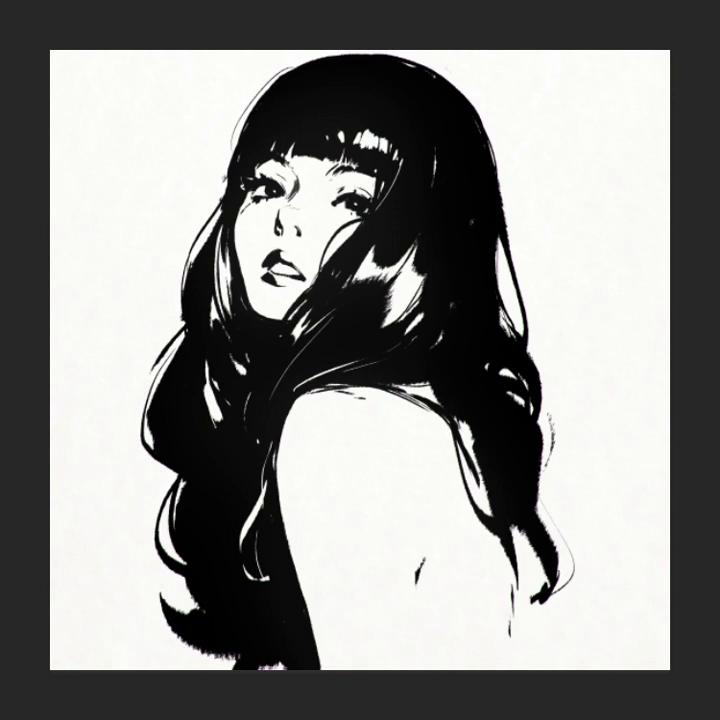
alt+click(588, 283)
key(v)
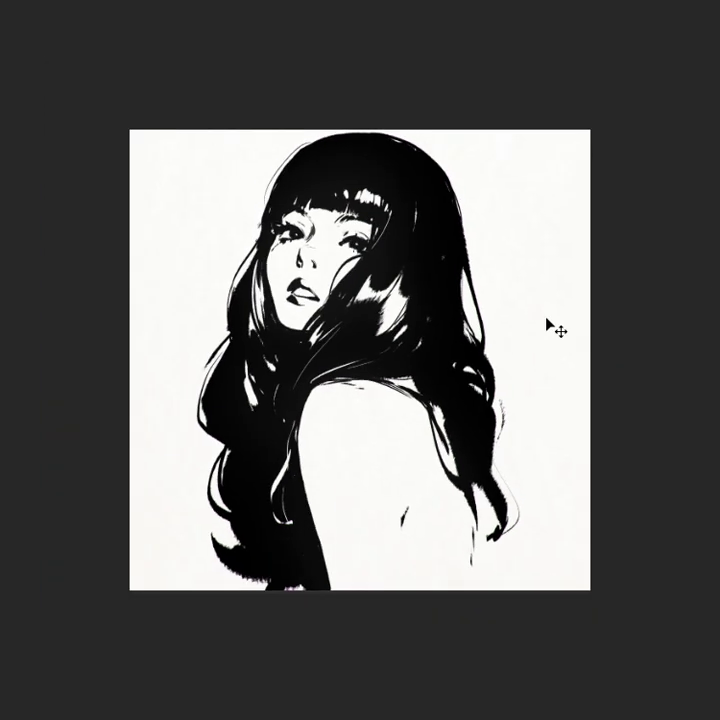
key(b)
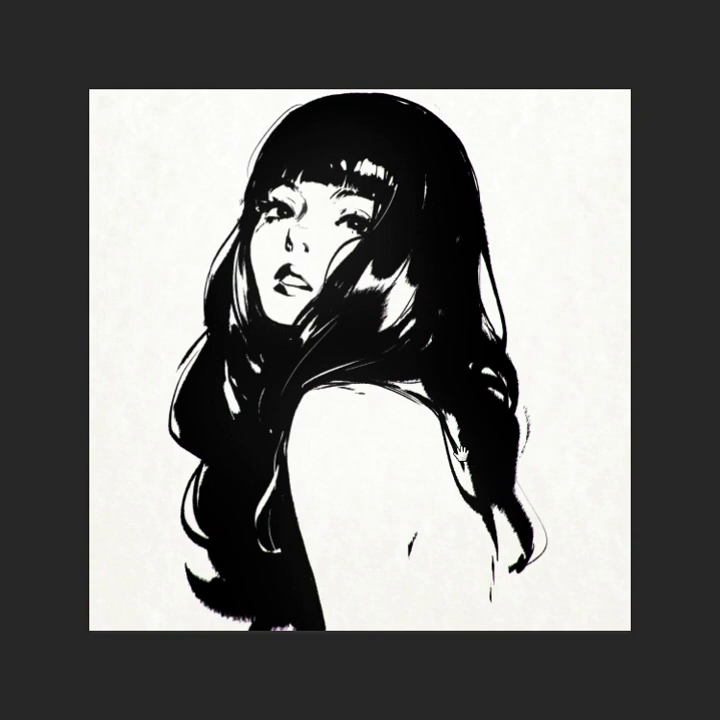
alt+click(513, 472)
- Paint soft grey shading along the bottom, left, top and right edges with an enlarged brush (~108 px)
key(bracketright)
key(bracketright)
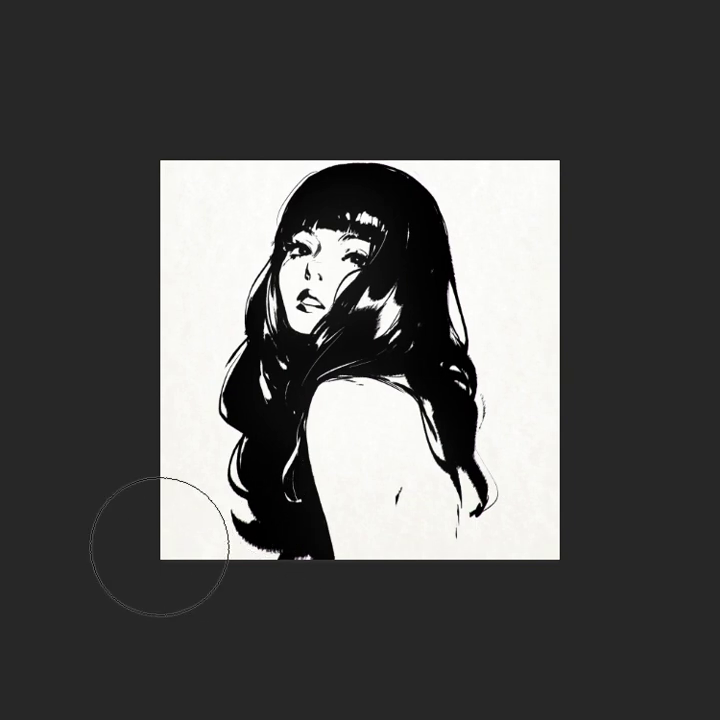
drag(146, 507, 517, 607)
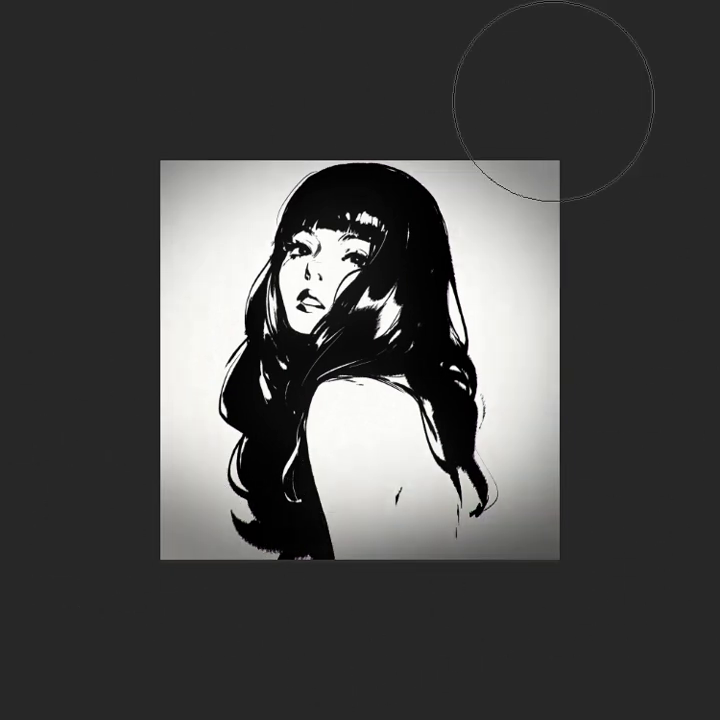
mouse_move(121, 498)
mouse_down()
mouse_move(249, 112)
mouse_move(611, 289)
mouse_move(366, 690)
mouse_up()
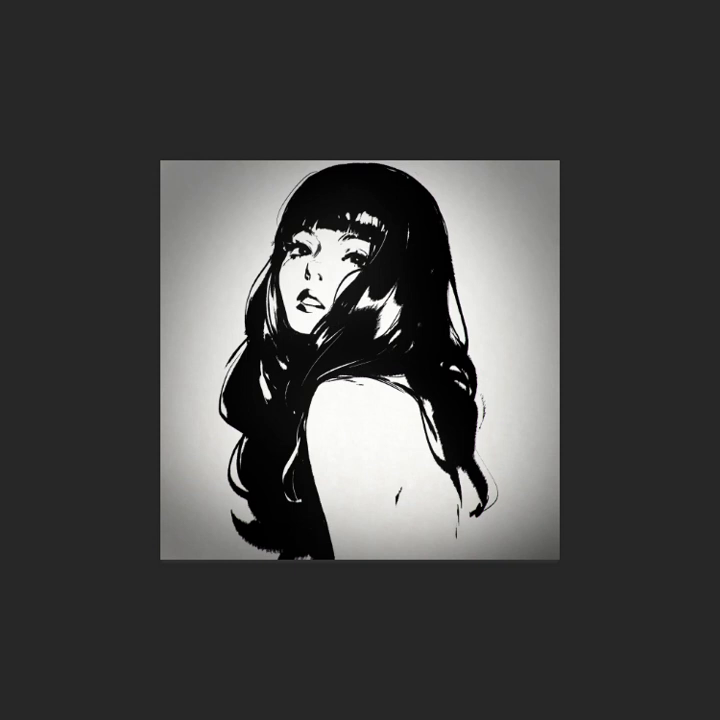
key(bracketright)
key(bracketright)
key(bracketright)
key(bracketright)
key(bracketright)
key(bracketright)
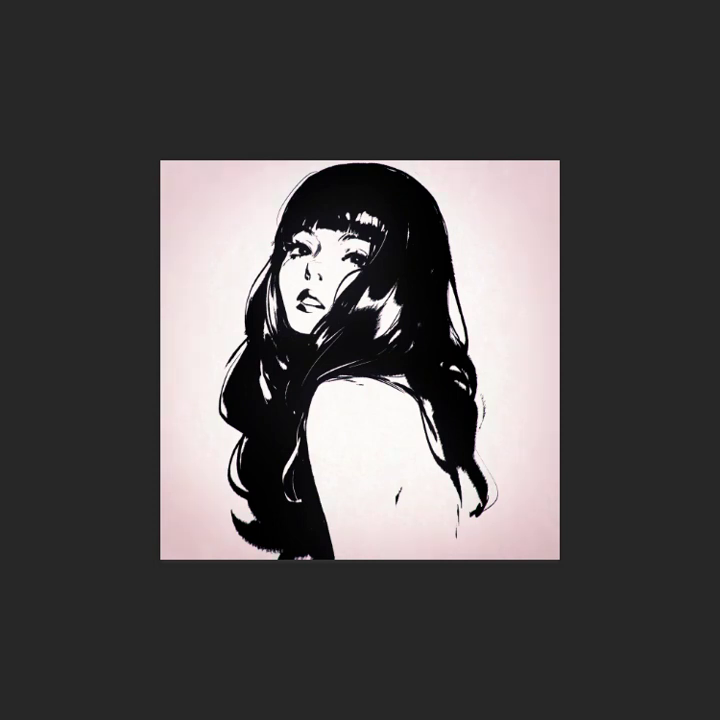
- Zoom in and rotate the view upside down to check the portrait, then reset it upright
key(z)
key(ctrl+plus)
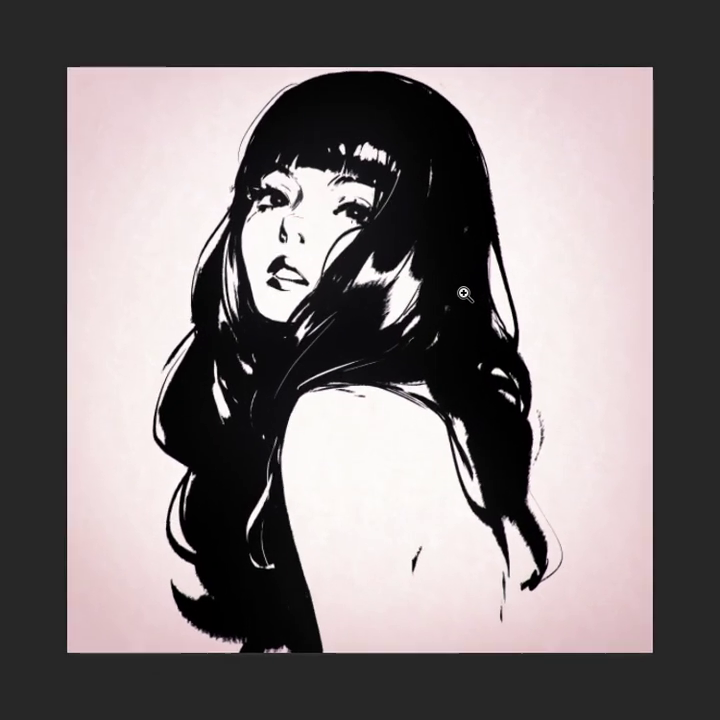
key(b)
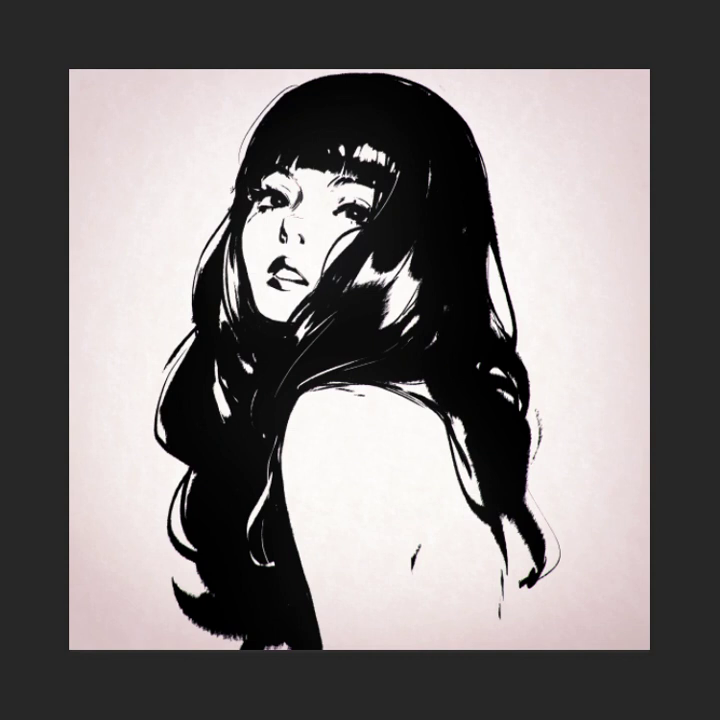
key(r)
drag(503, 101, 155, 573)
drag(603, 471, 641, 473)
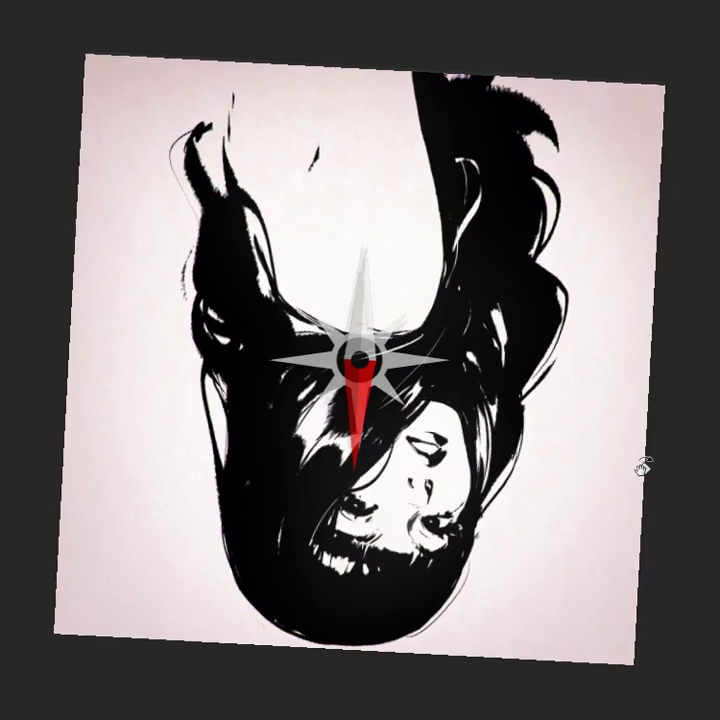
key(Escape)
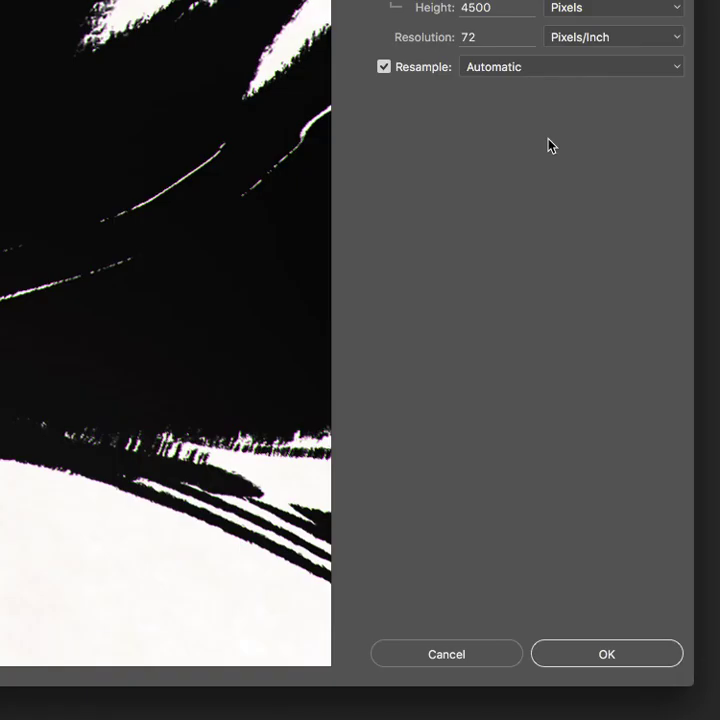
- Enter 1080 pixels as the image height and apply the resize
text(1080)
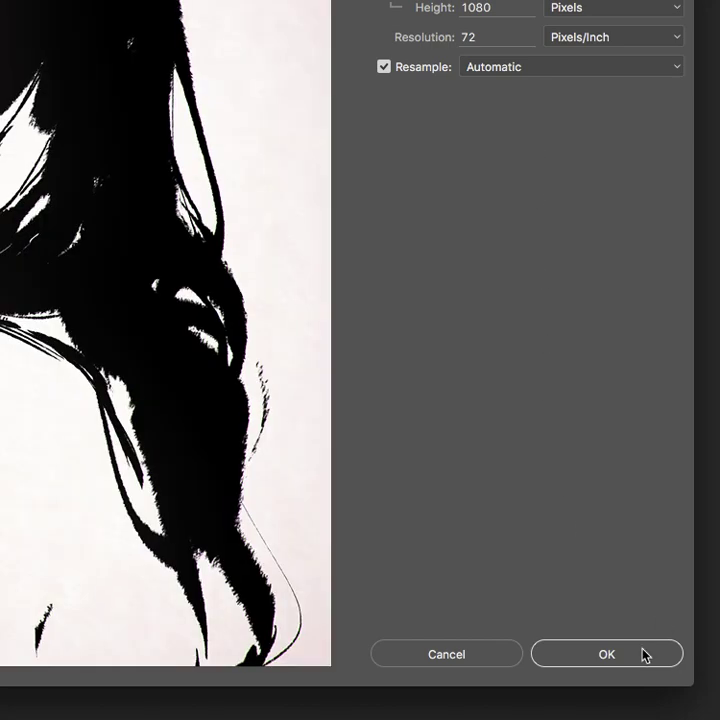
click(644, 655)
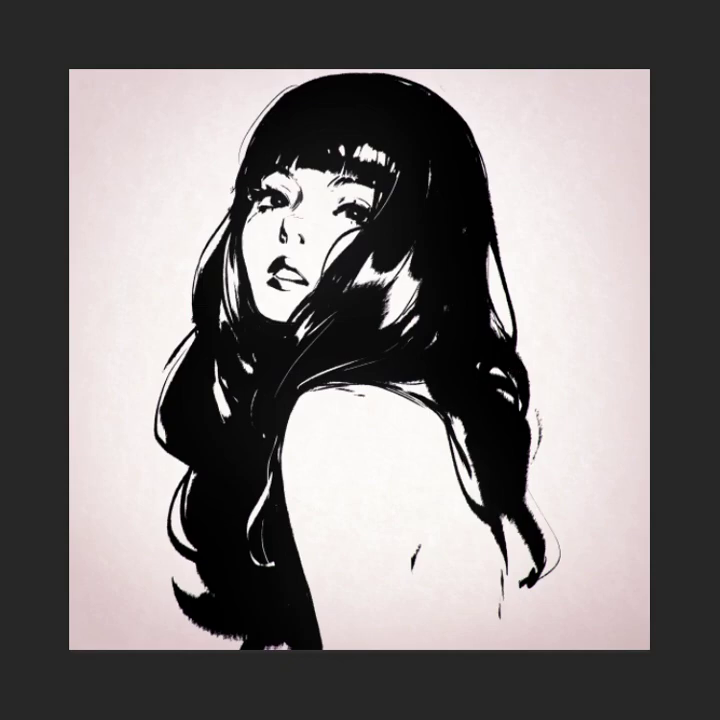